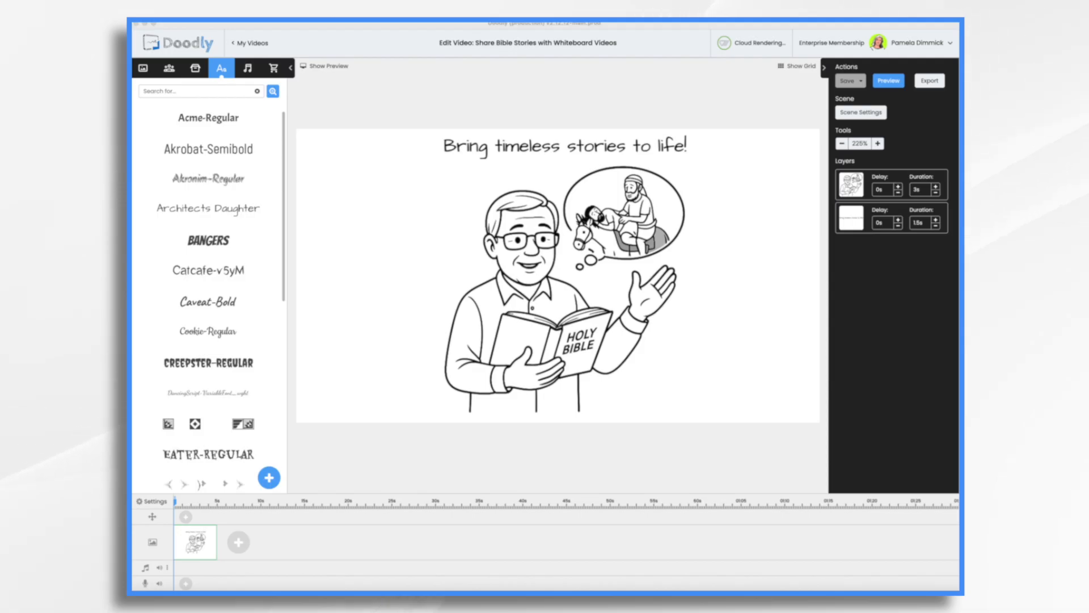
Review the generated Good Samaritan scene images in the chat conversation
click(498, 406)
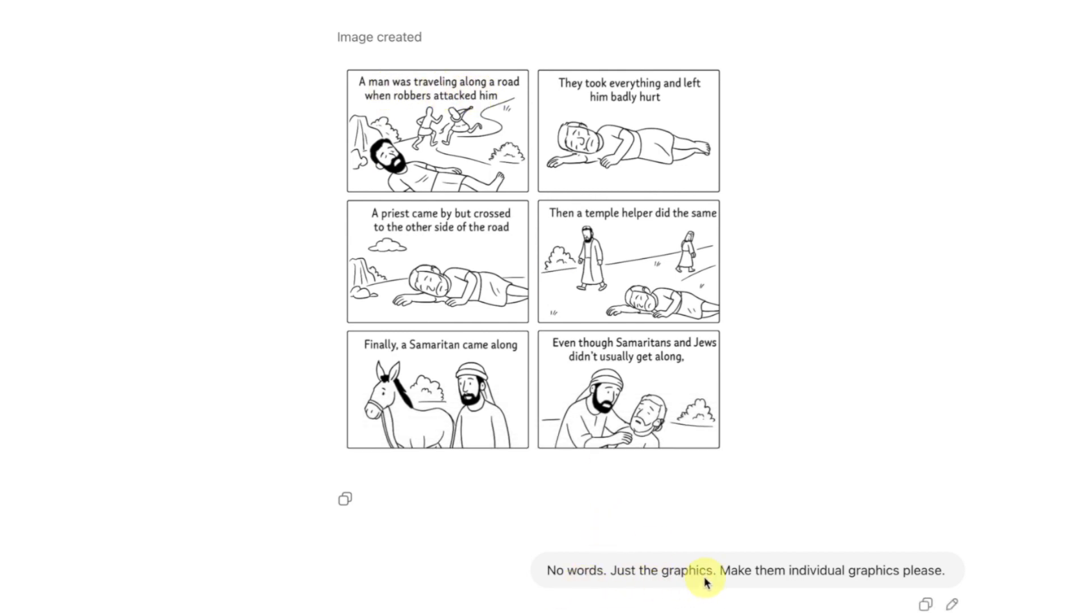
scroll(705, 581, down, 8)
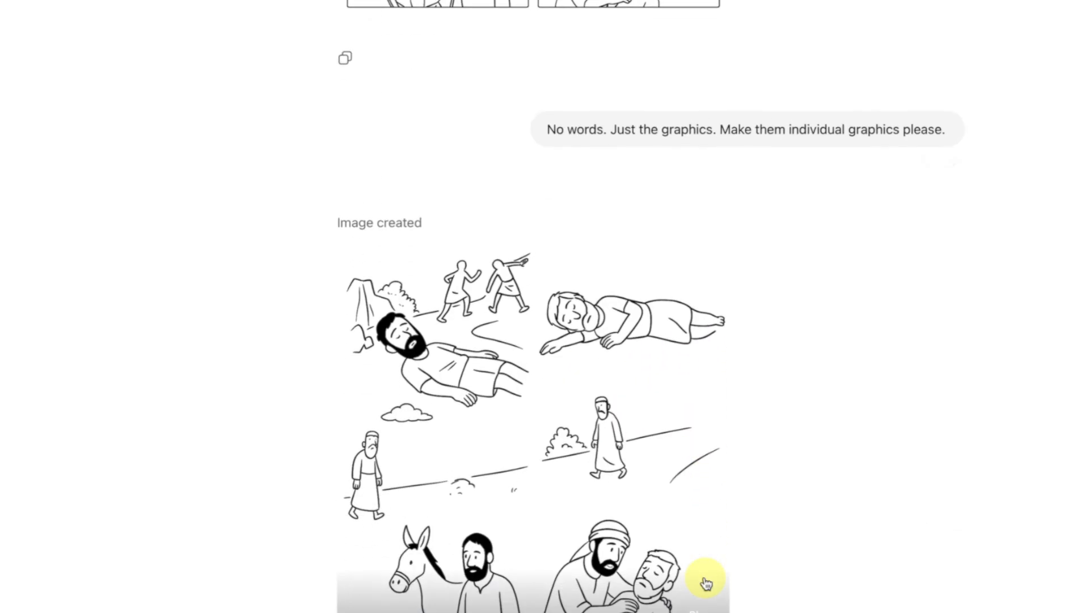
scroll(513, 356, down, 7)
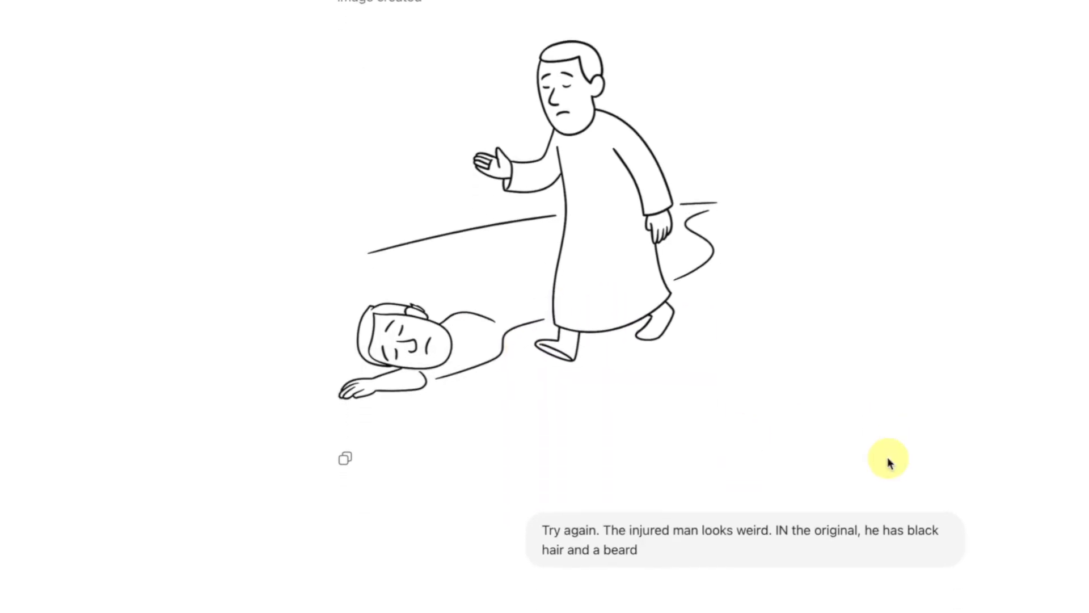
scroll(888, 457, down, 4)
scroll(889, 461, down, 10)
scroll(888, 461, down, 3)
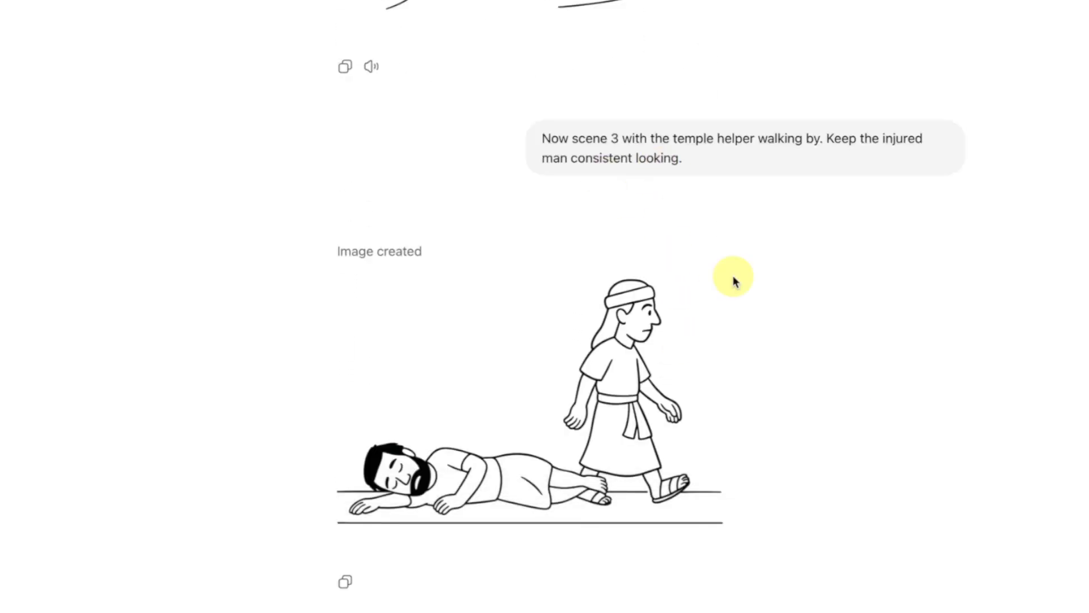
scroll(733, 280, down, 11)
scroll(733, 274, down, 2)
scroll(818, 424, down, 1)
scroll(818, 441, down, 9)
scroll(818, 440, down, 19)
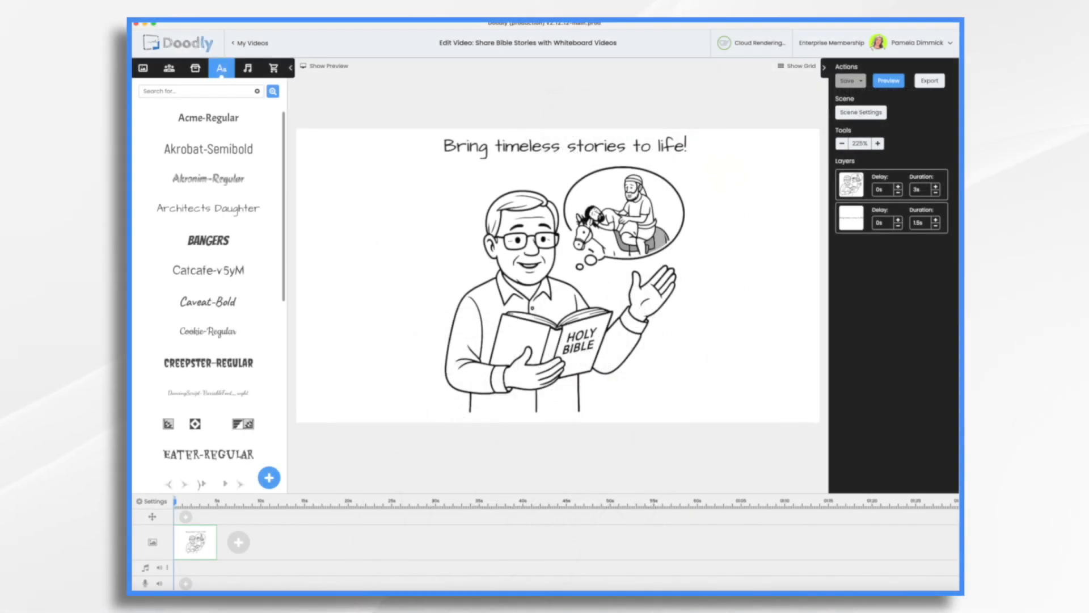
Upload the Good Samaritan scene images into the props library
click(196, 69)
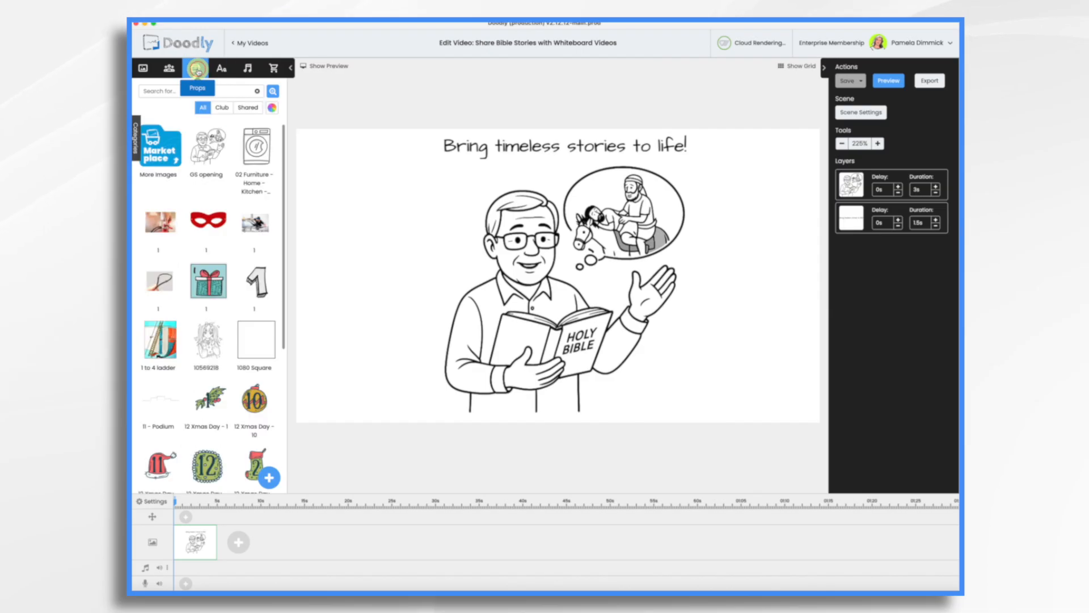
click(272, 482)
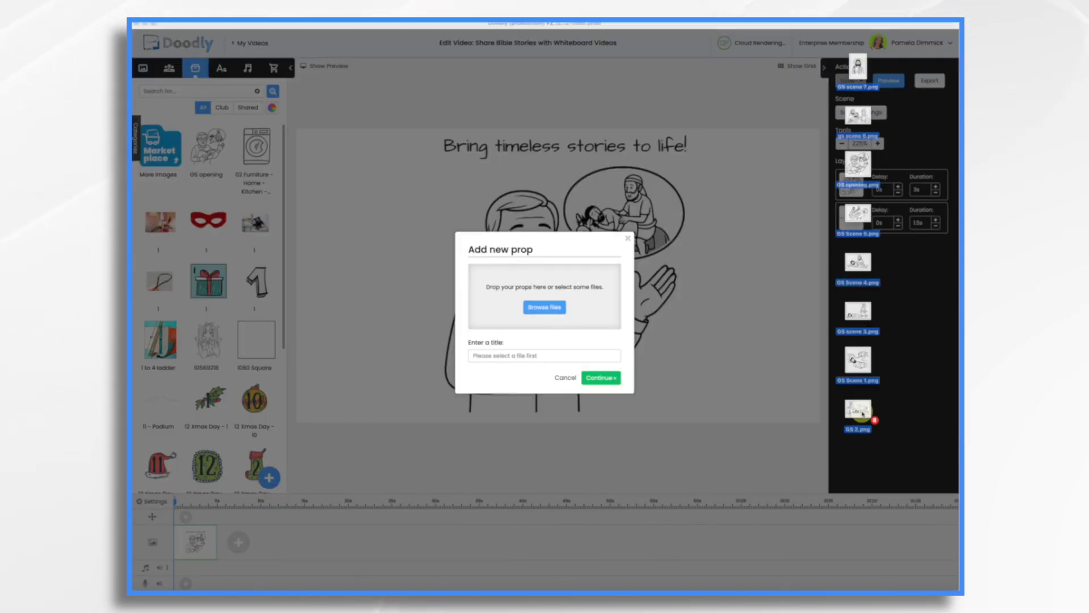
drag(862, 415, 547, 306)
click(613, 403)
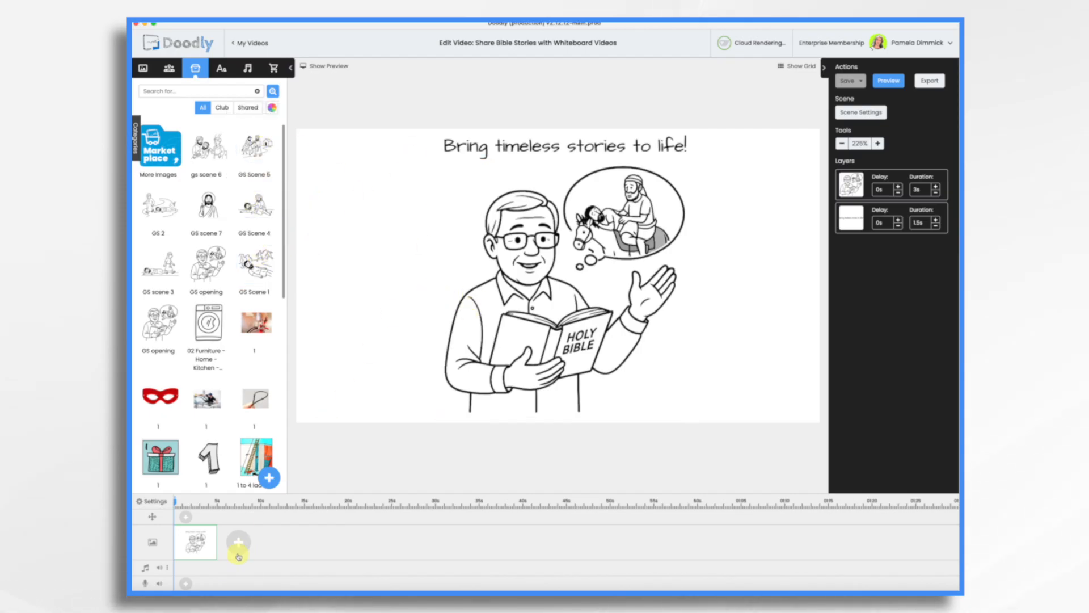
Set the video resolution to Facebook & Instagram (1000 × 1000) in the video settings
click(160, 501)
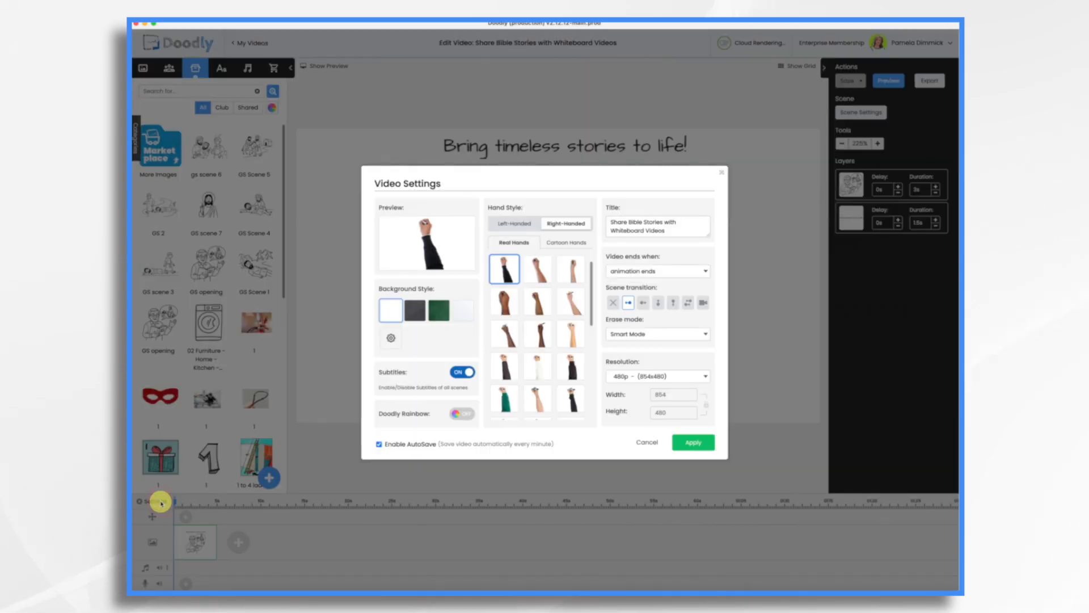
click(624, 378)
click(627, 406)
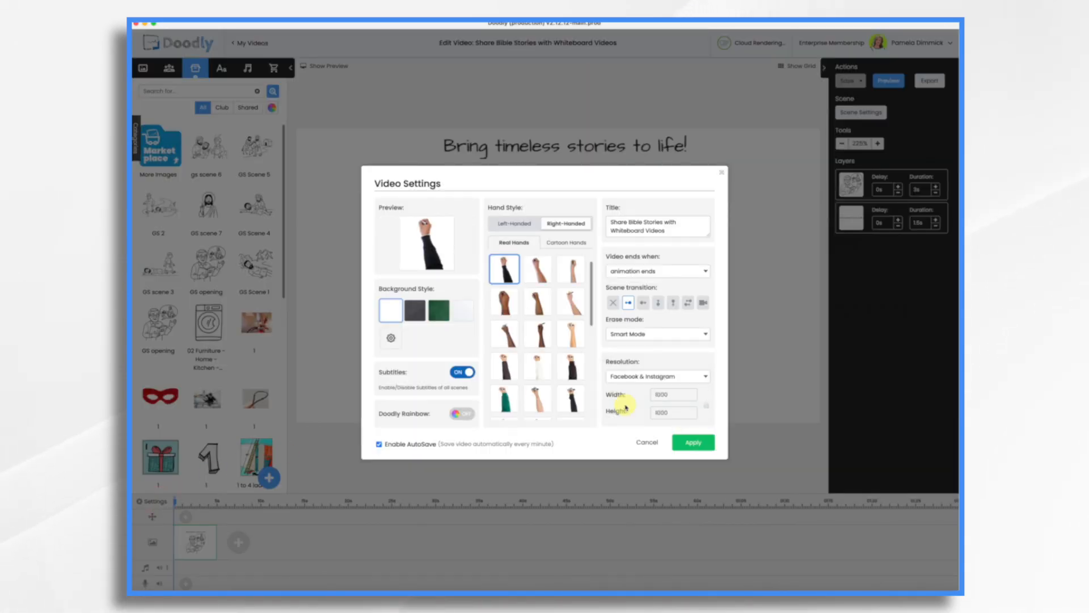
click(693, 443)
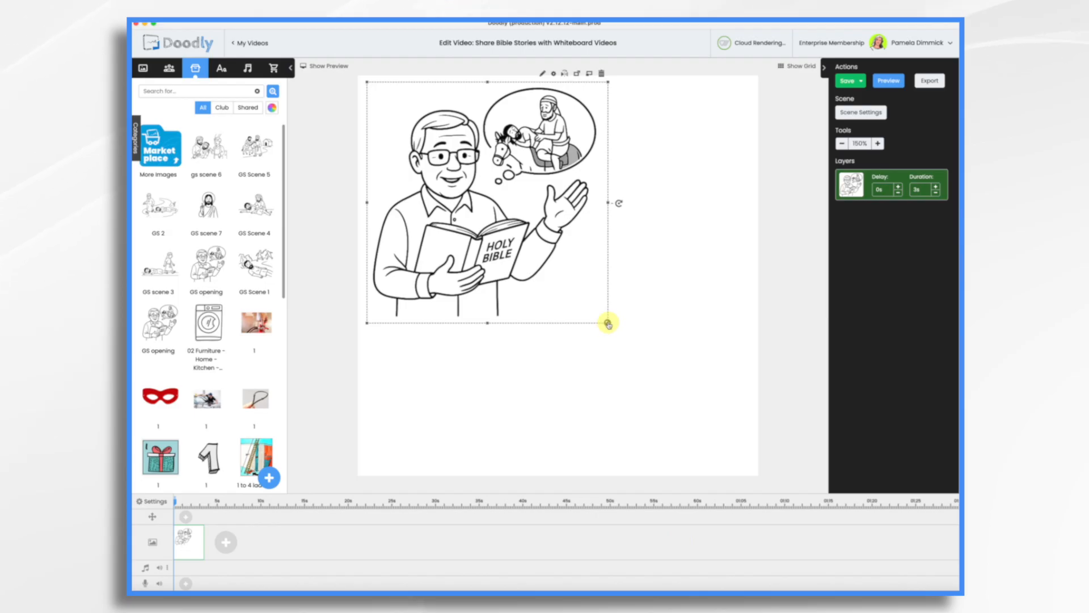
Enlarge the storyteller image to fill most of the square canvas and shift it down
drag(608, 323, 756, 397)
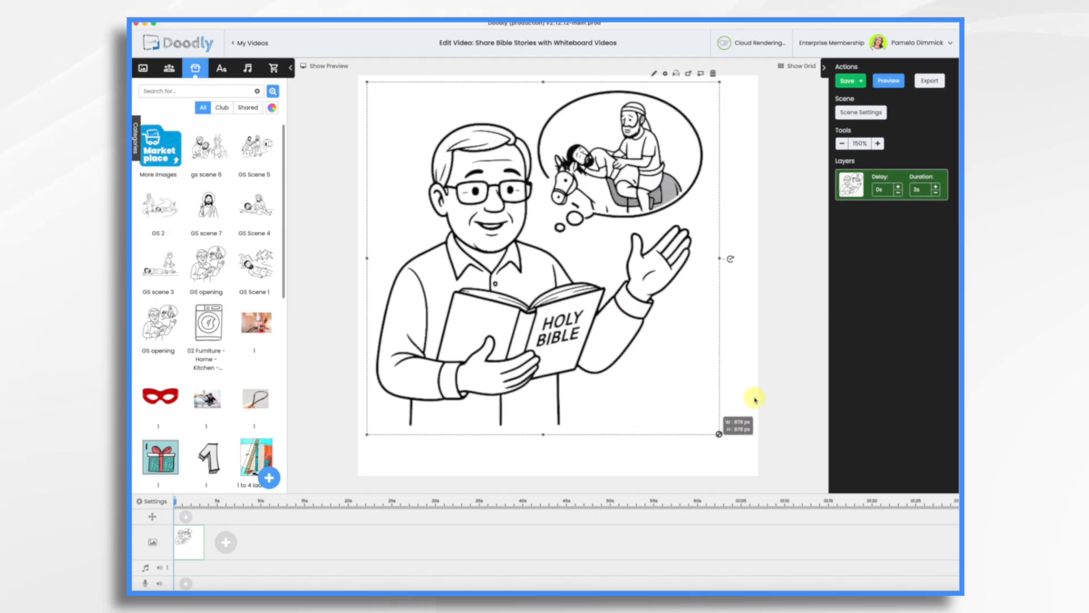
drag(561, 295, 579, 337)
Add an Akrobat-Semibold title at the top reading "The Parable of the Good Samaritan"
click(223, 71)
drag(227, 149, 632, 94)
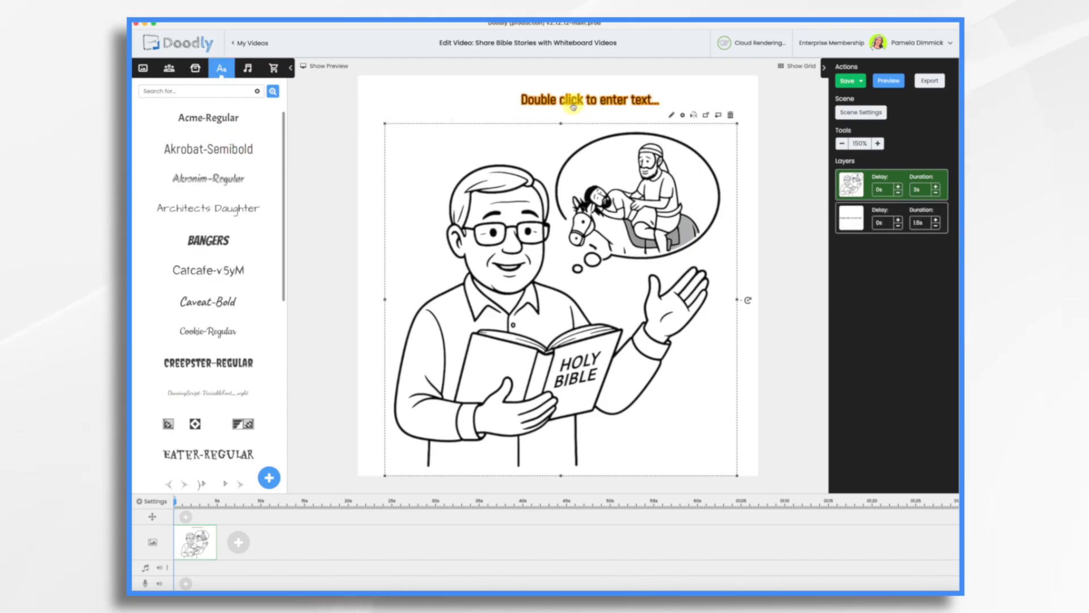
double_click(541, 116)
text(The Parable of the Good Samaritan)
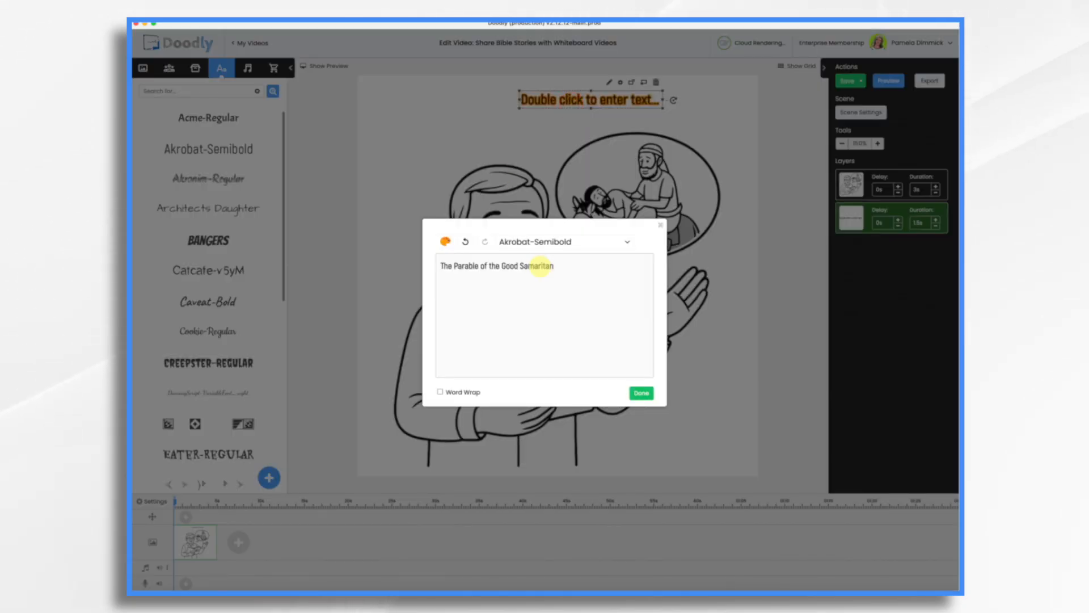
click(642, 393)
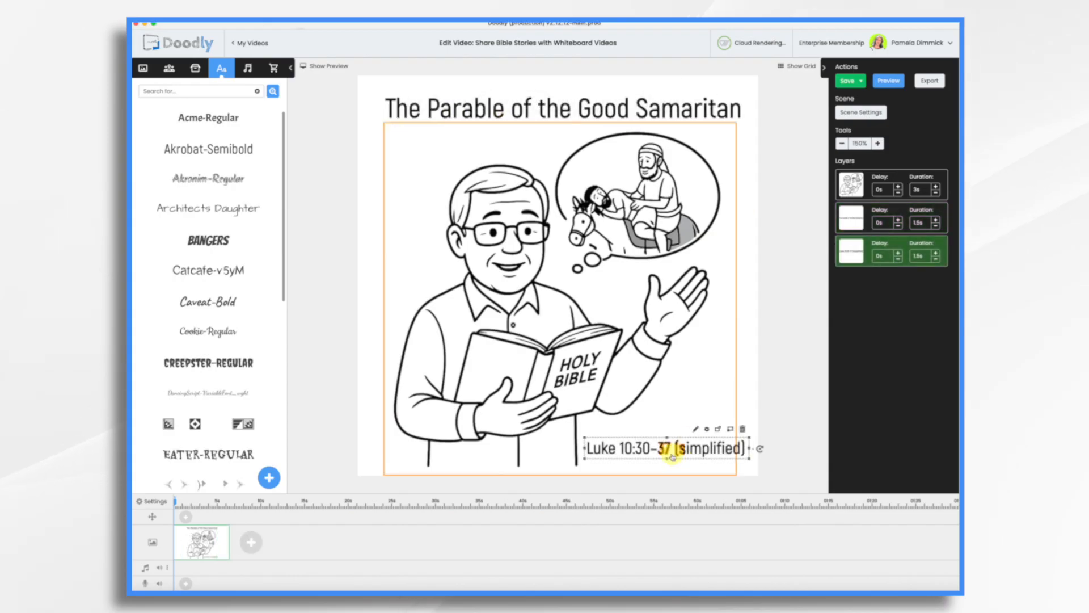
Add a "Luke 10:30–37 (simplified)" caption at the lower right and restyle the title in Architects Daughter
click(669, 447)
click(191, 216)
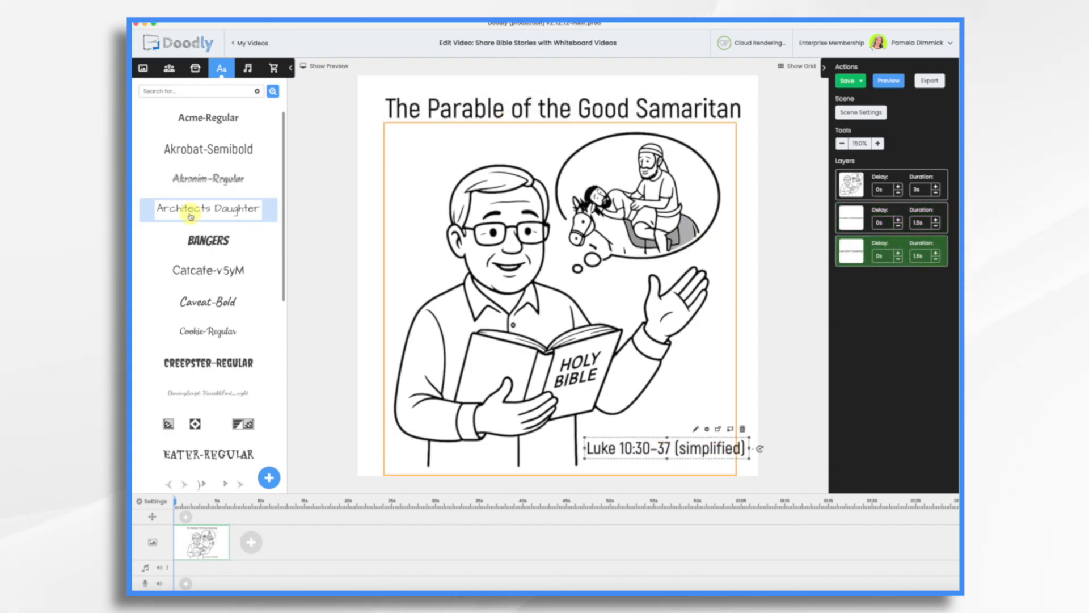
drag(191, 211, 518, 107)
click(581, 324)
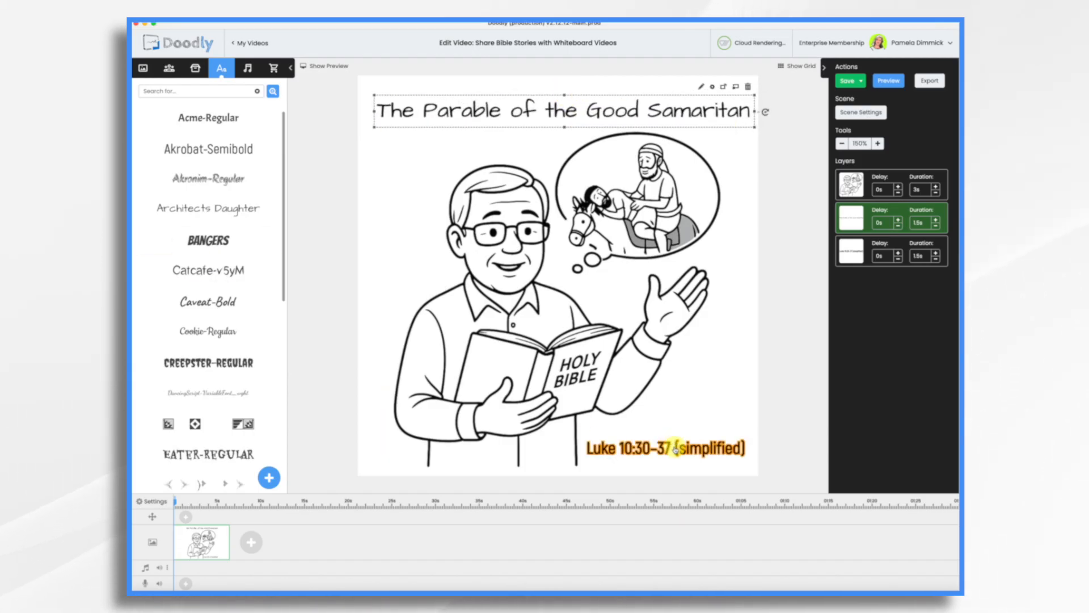
Change the Luke 10:30–37 caption's font to Architects Daughter
click(676, 449)
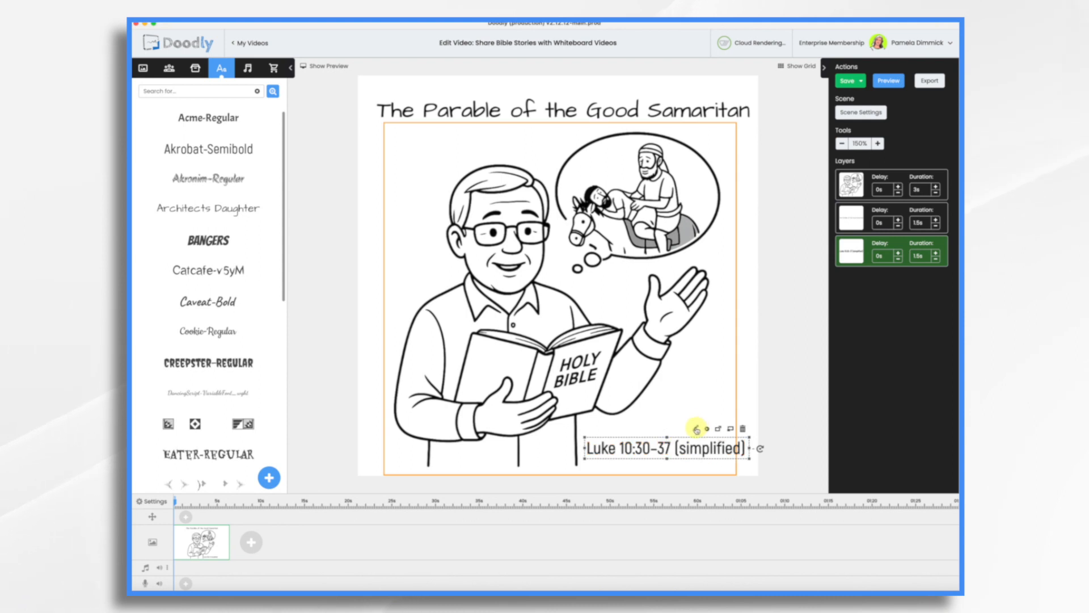
click(696, 429)
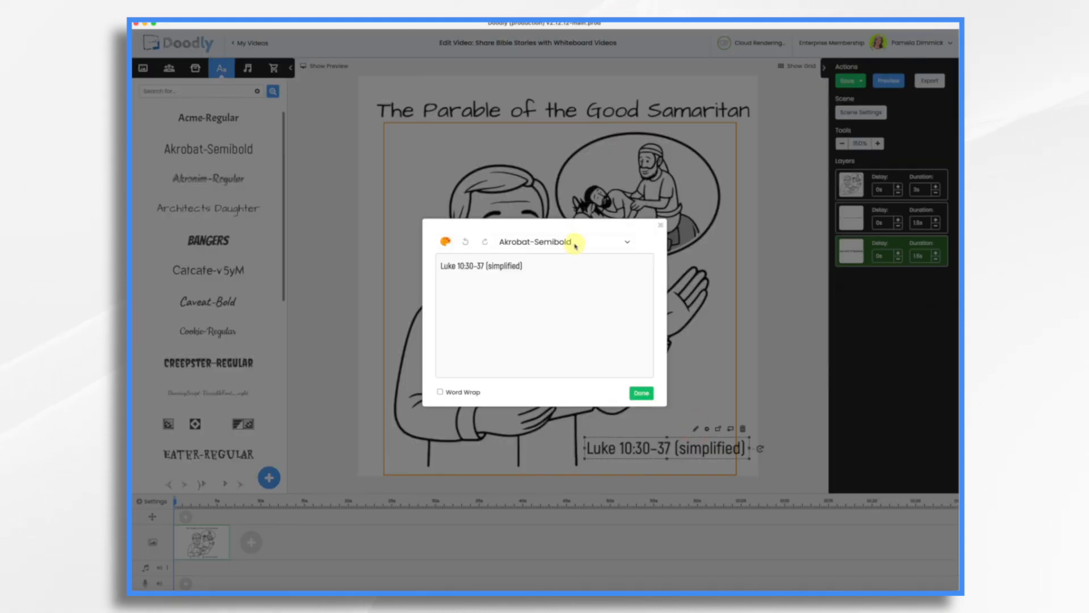
click(575, 244)
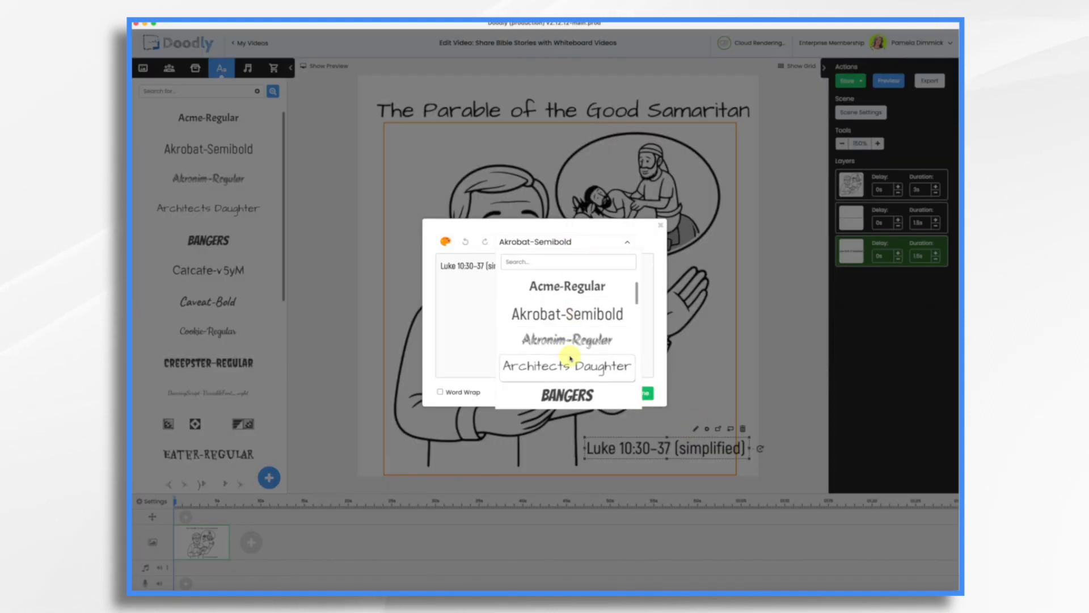
click(570, 365)
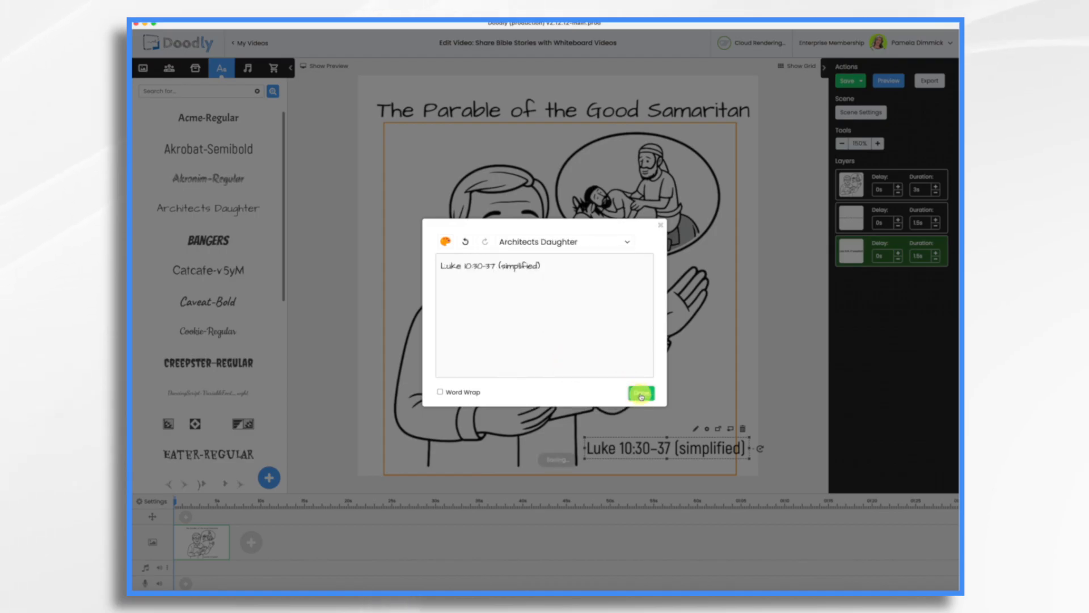
click(641, 395)
drag(668, 460, 666, 455)
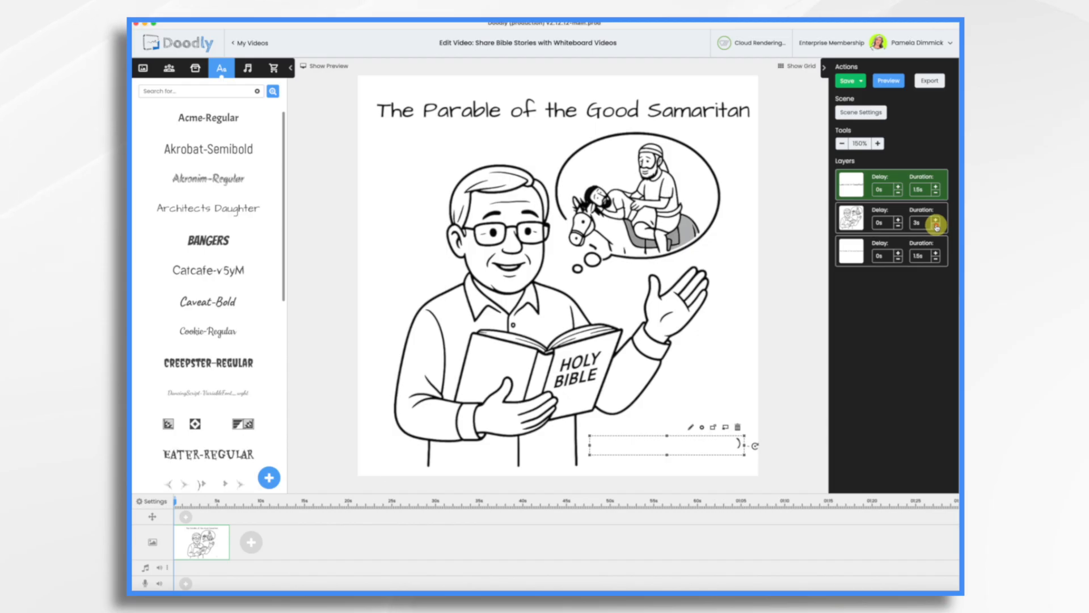
Set the storyteller image layer's duration to 0s and move it to the top of the layer list
click(937, 227)
click(937, 227)
click(937, 226)
click(937, 227)
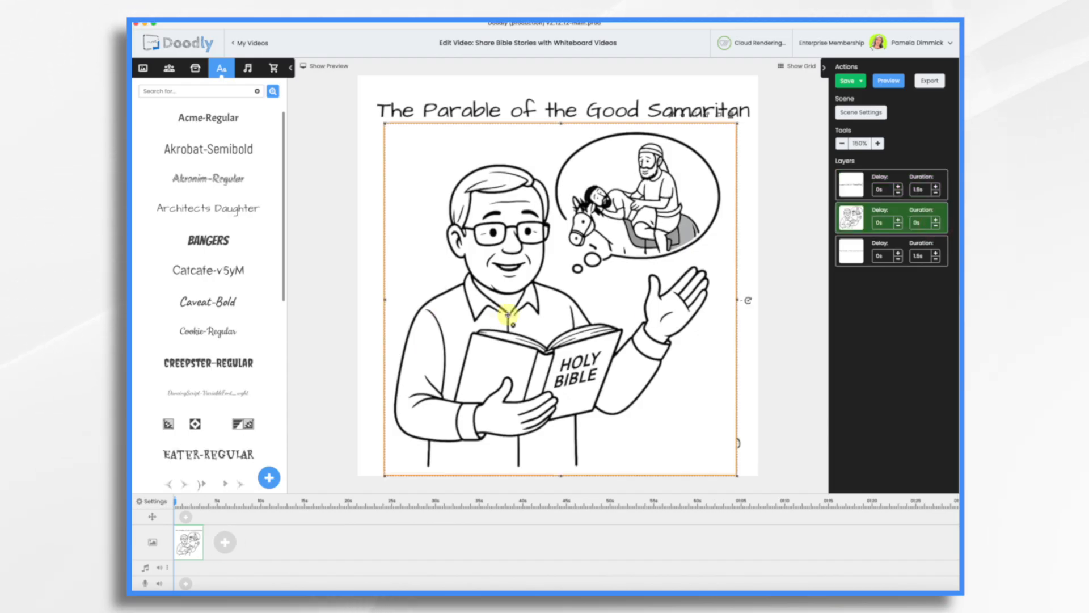
drag(906, 218, 906, 184)
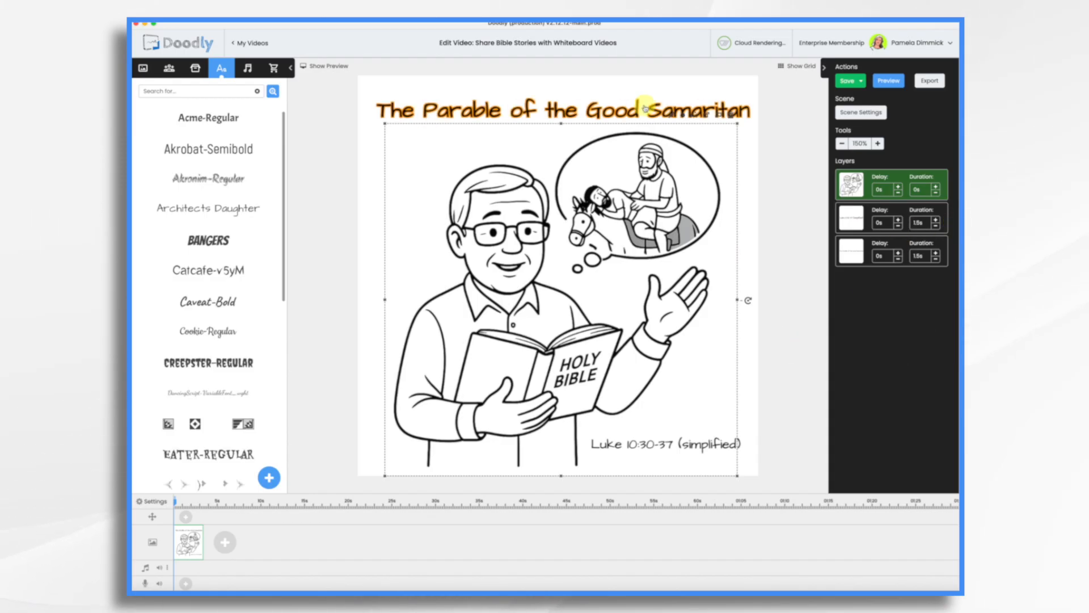
Set the title and caption layers' durations to 2s
click(936, 220)
click(935, 252)
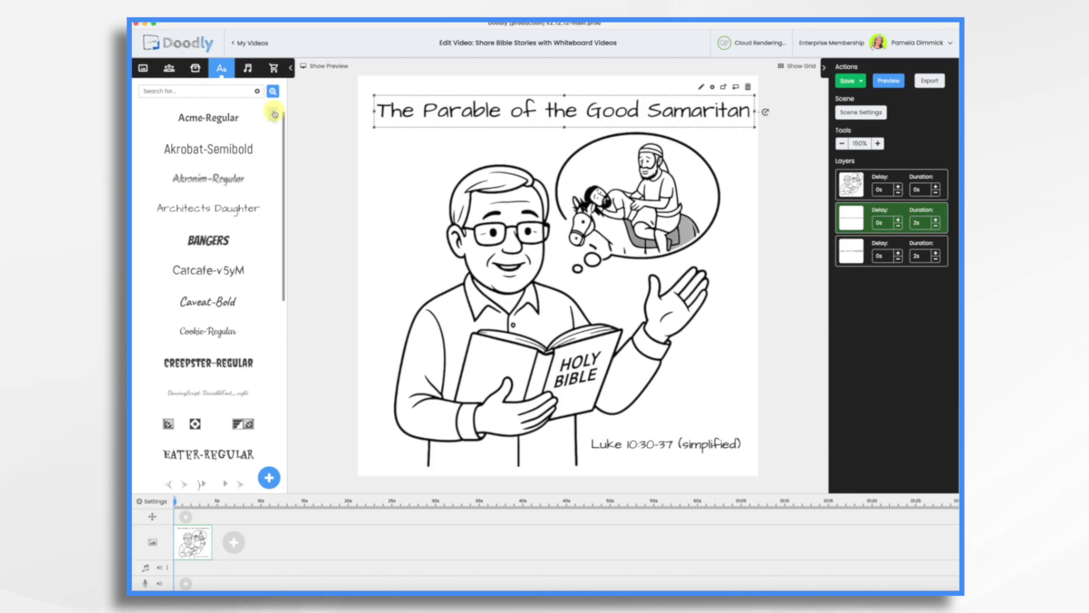
Upload the gs vo.mp3 voiceover as a sound titled gs vo and position it on the audio track
click(248, 69)
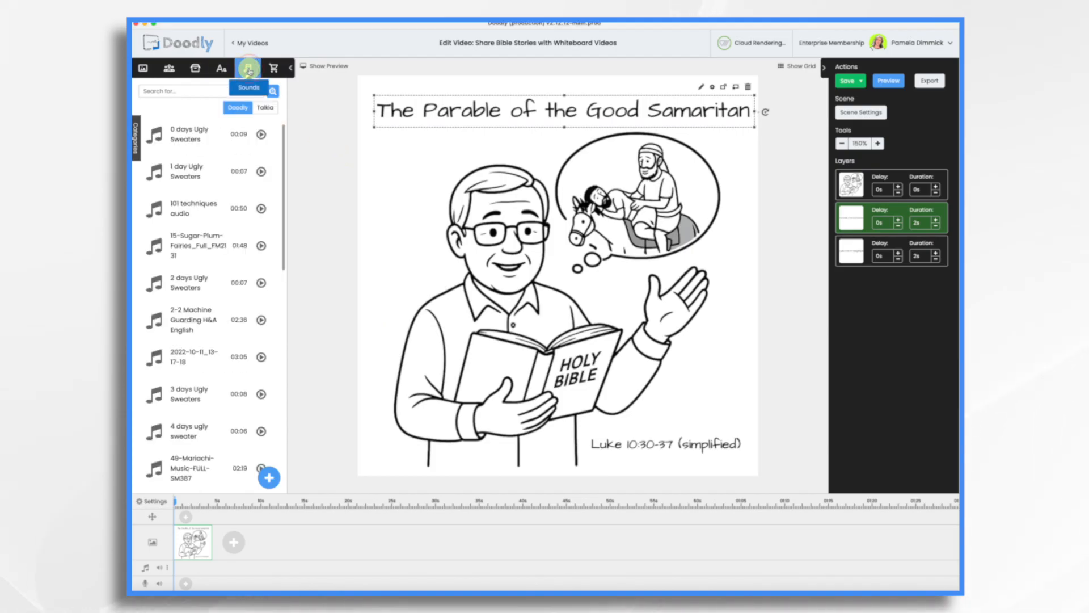
click(269, 480)
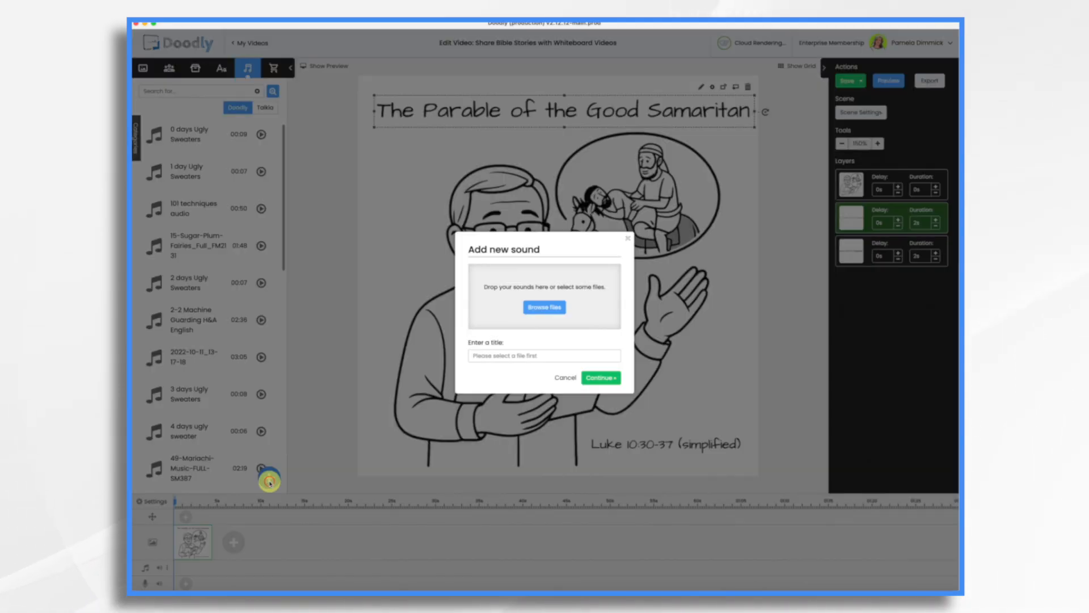
click(546, 307)
double_click(482, 288)
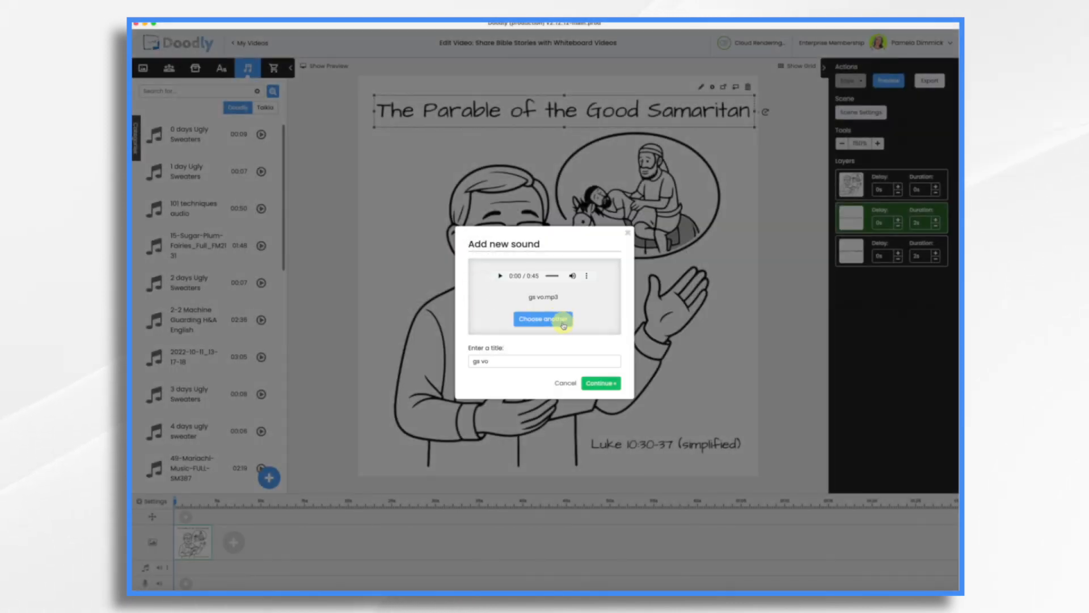
click(603, 383)
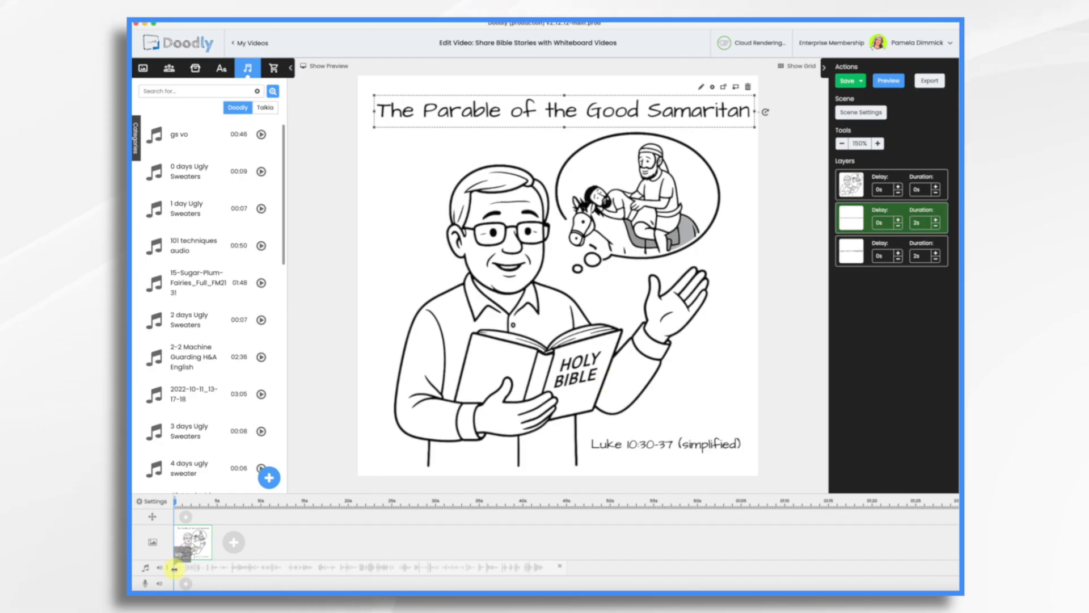
drag(175, 570, 251, 570)
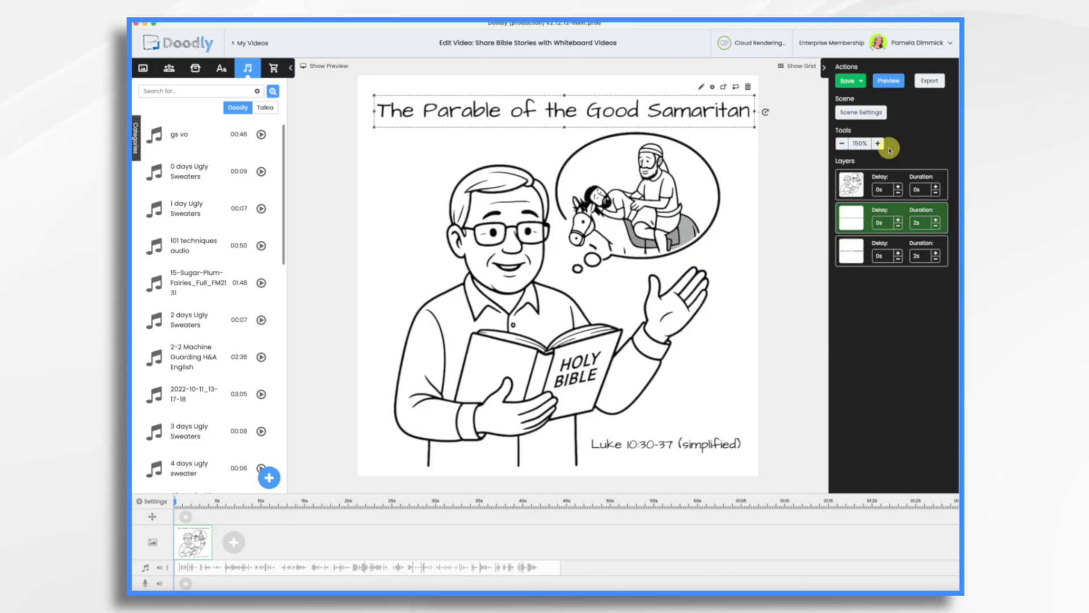
Open the scene settings and apply them
click(878, 113)
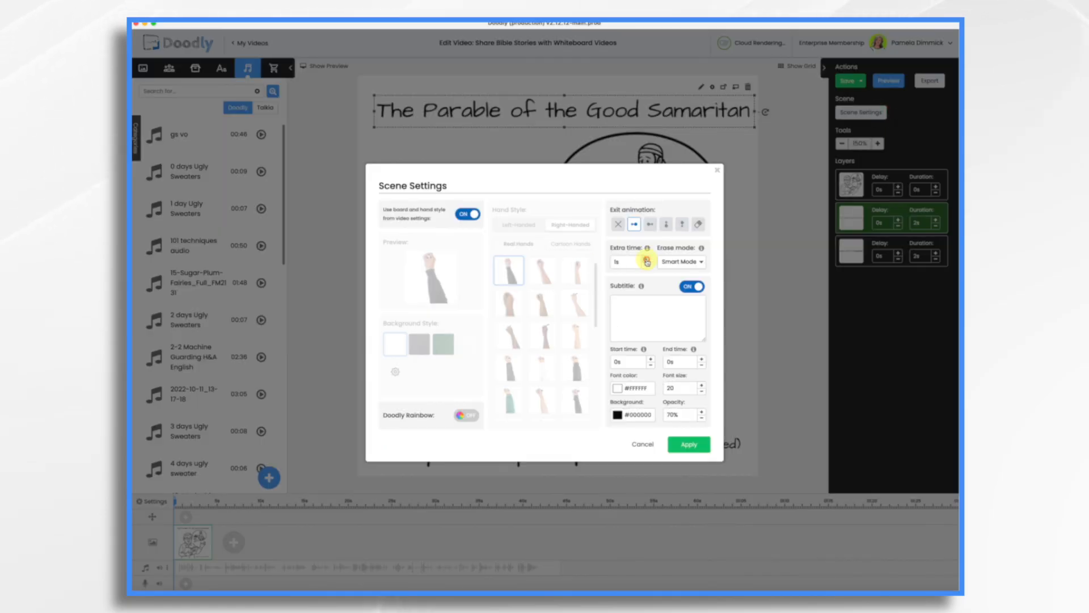
click(699, 445)
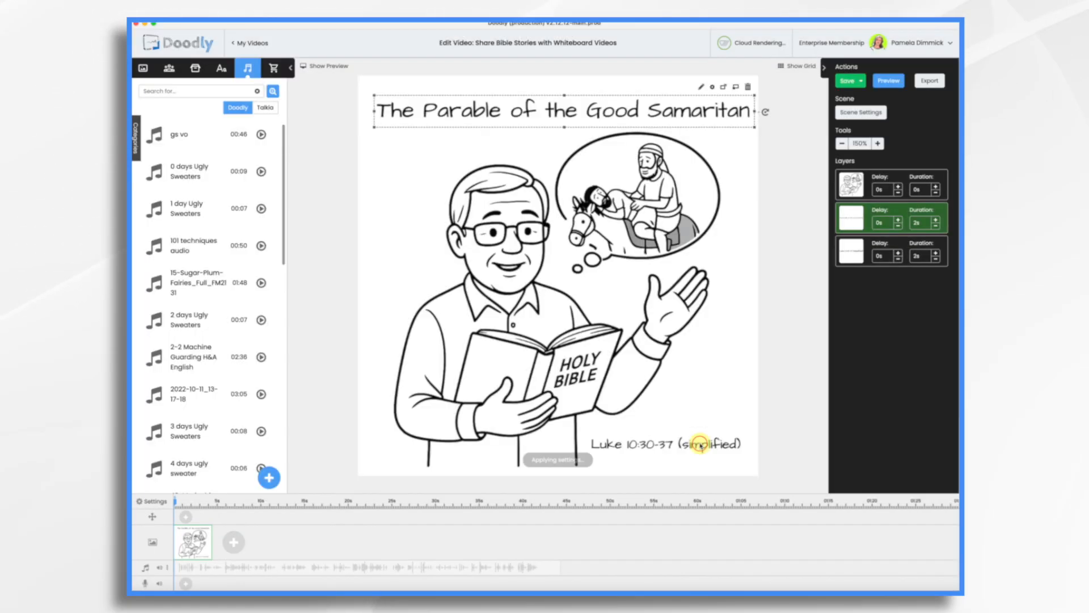
Preview the opening scene and close the preview
click(897, 82)
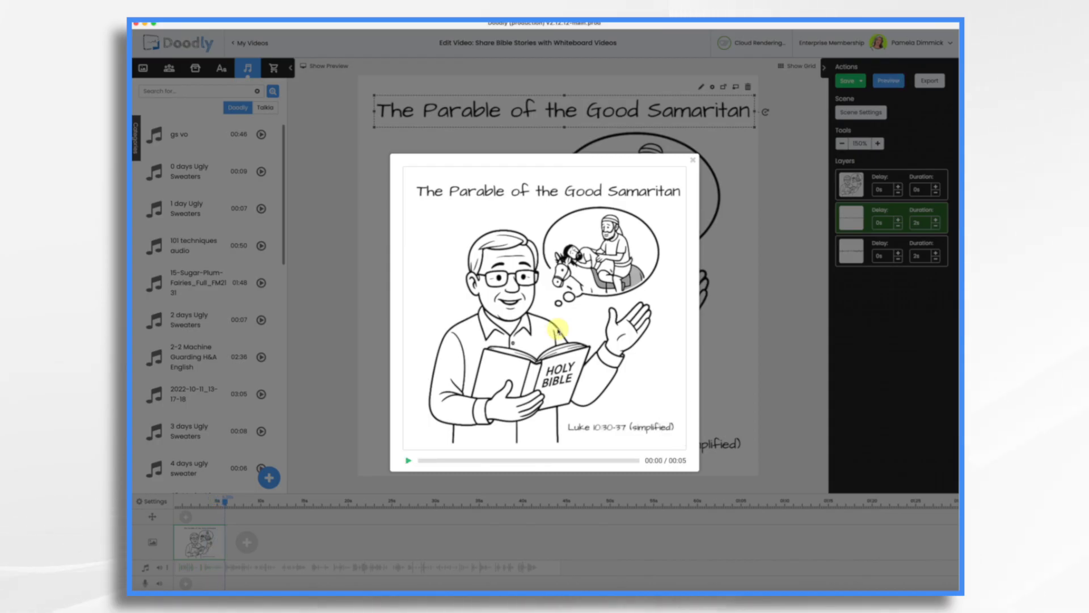
click(693, 163)
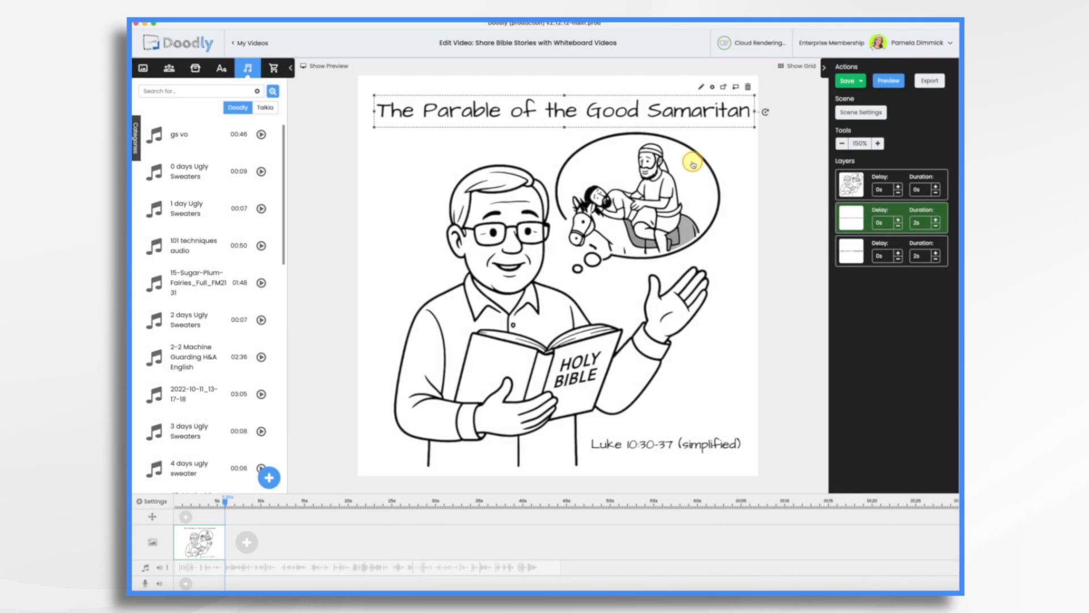
Add five new blank scenes after the opening scene on the timeline
click(247, 545)
click(300, 545)
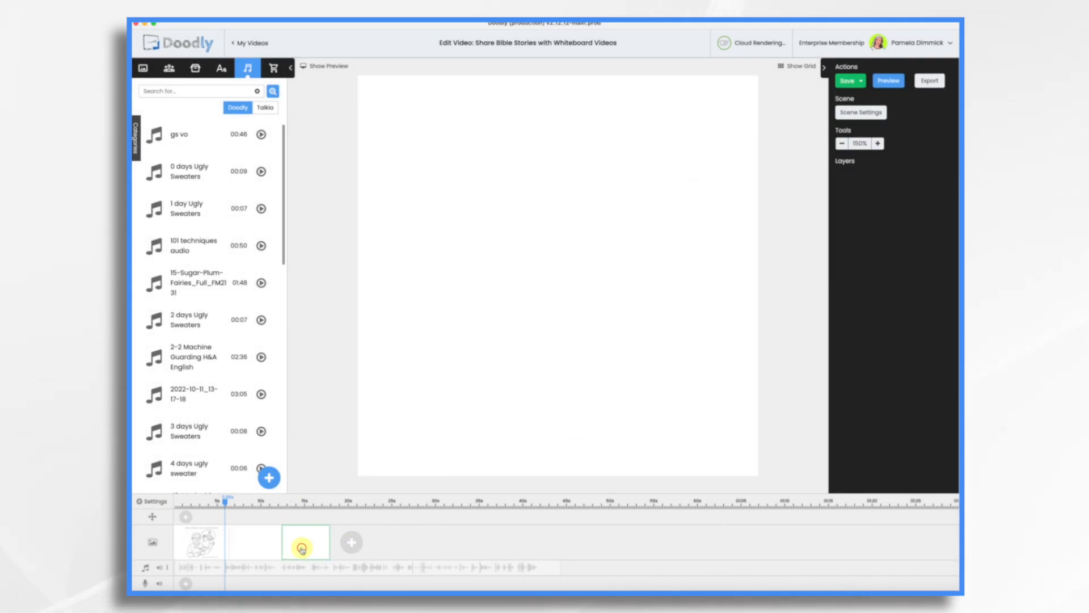
click(352, 544)
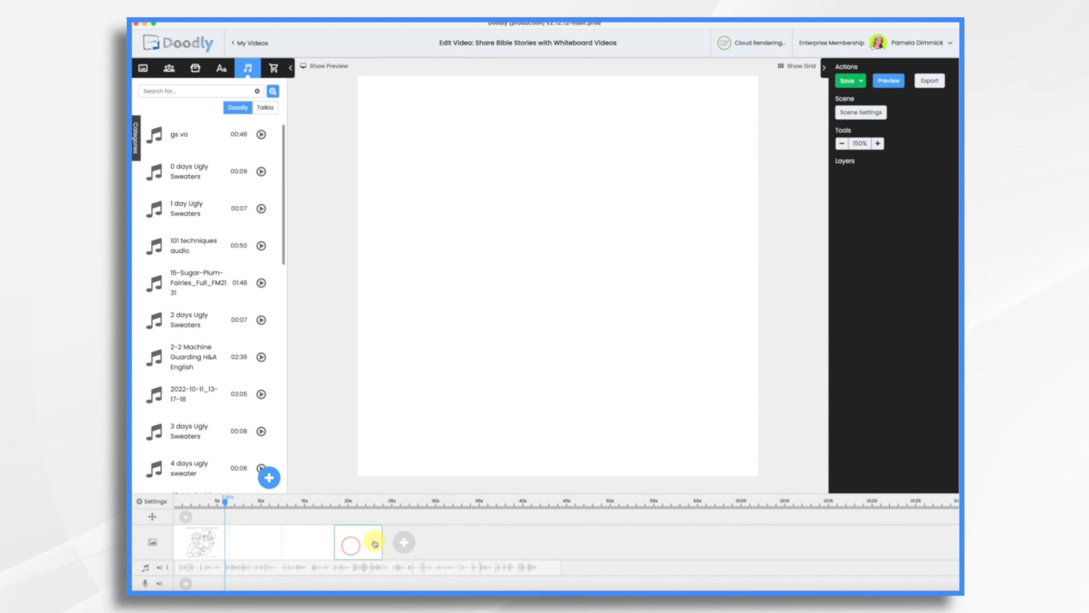
click(404, 545)
click(451, 545)
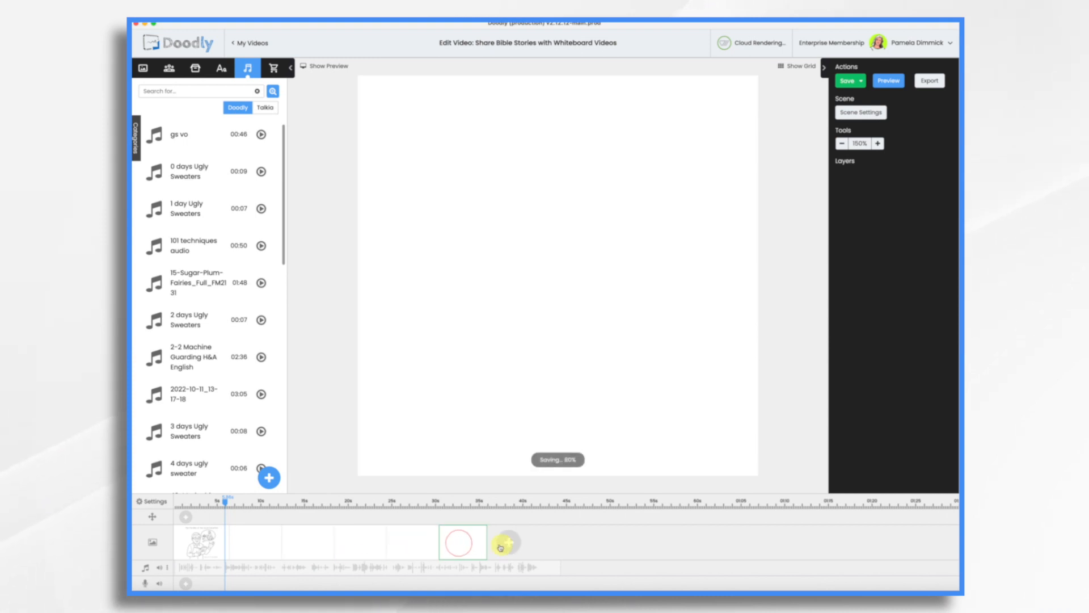
Add one more blank scene, then place the GS Scene 1 image in the second scene and resize it to fill the canvas
click(508, 544)
click(269, 547)
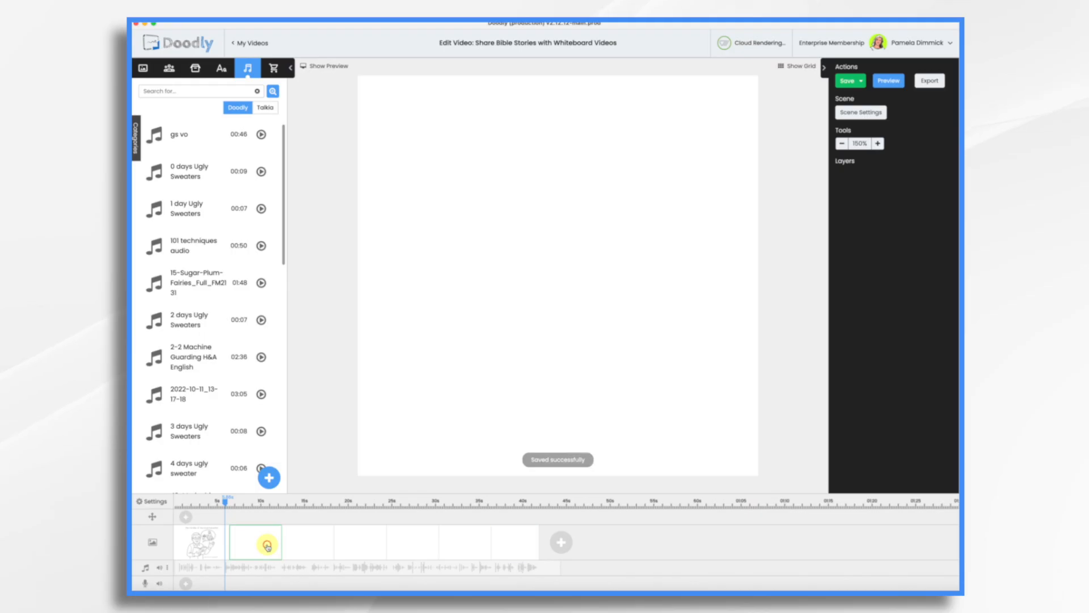
click(197, 70)
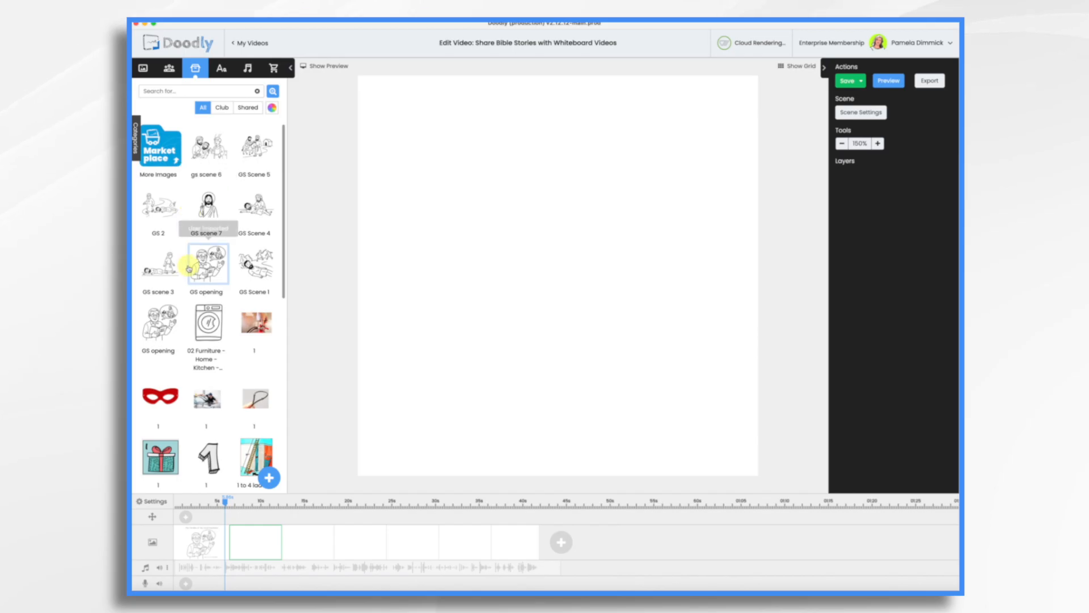
drag(255, 267, 541, 265)
drag(483, 204, 474, 179)
drag(611, 327, 808, 452)
drag(631, 308, 623, 310)
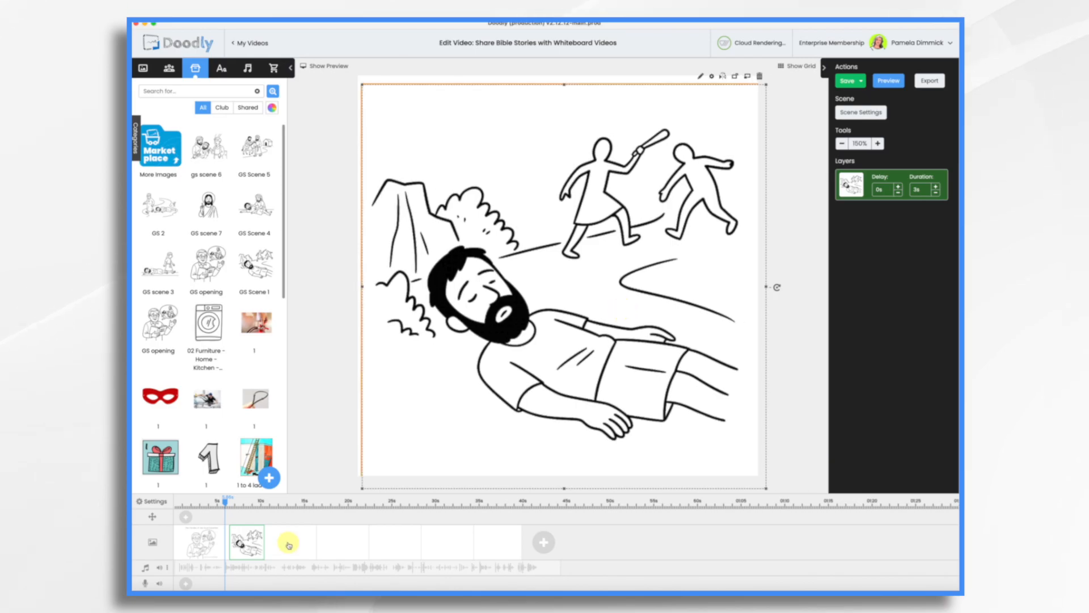
Place the GS 2 image in the third scene and enlarge it to about 1008 by 672 px
click(289, 544)
drag(160, 206, 523, 226)
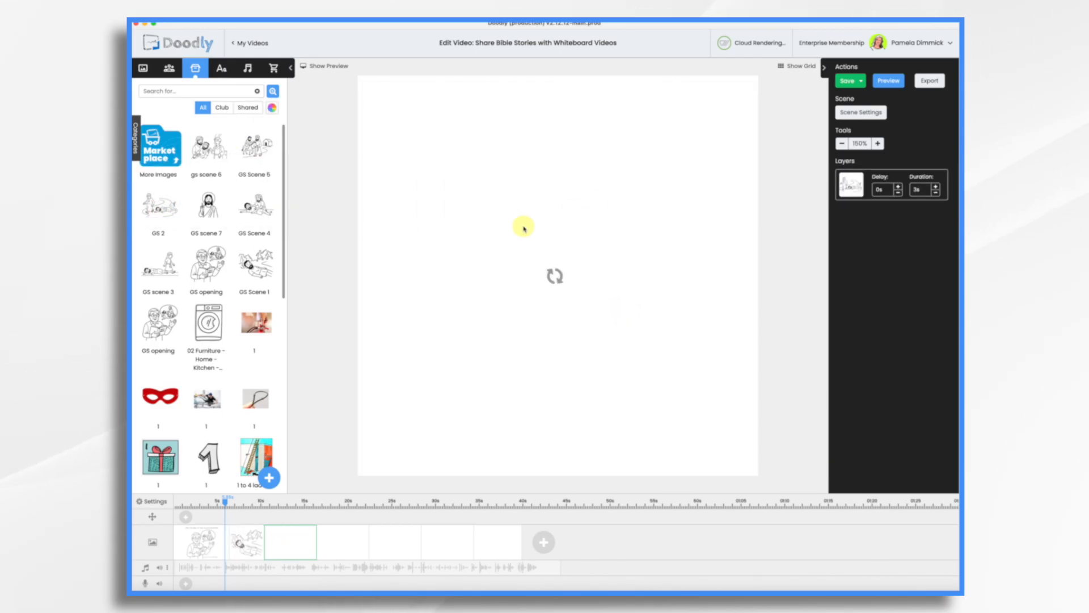
drag(598, 255, 768, 367)
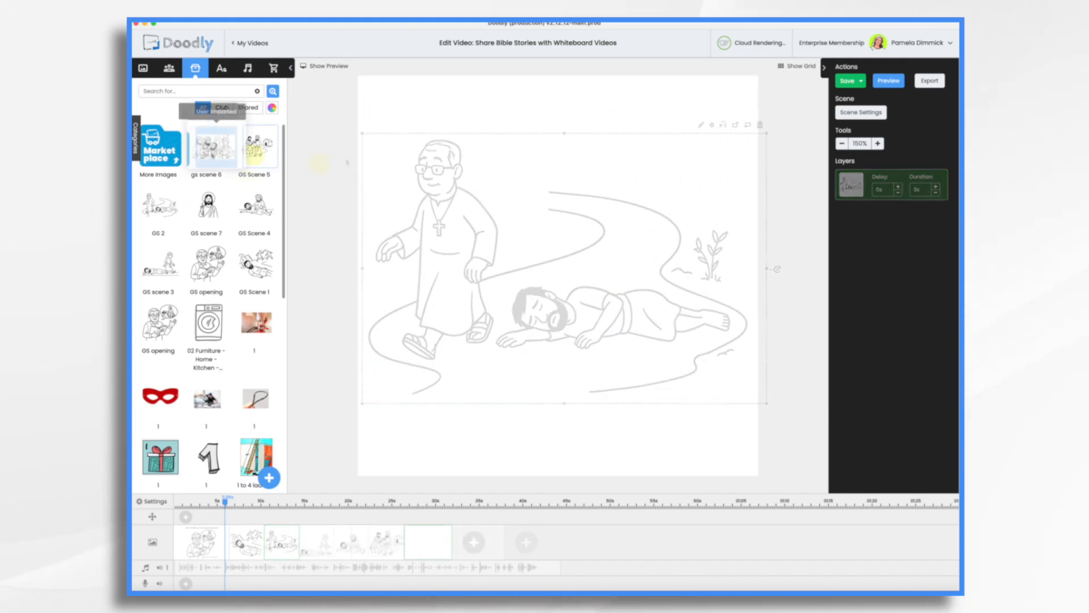
In the last scene, place the GS Scene 5 image at the top and the GS scene 7 Jesus image in the lower right
drag(254, 149, 599, 197)
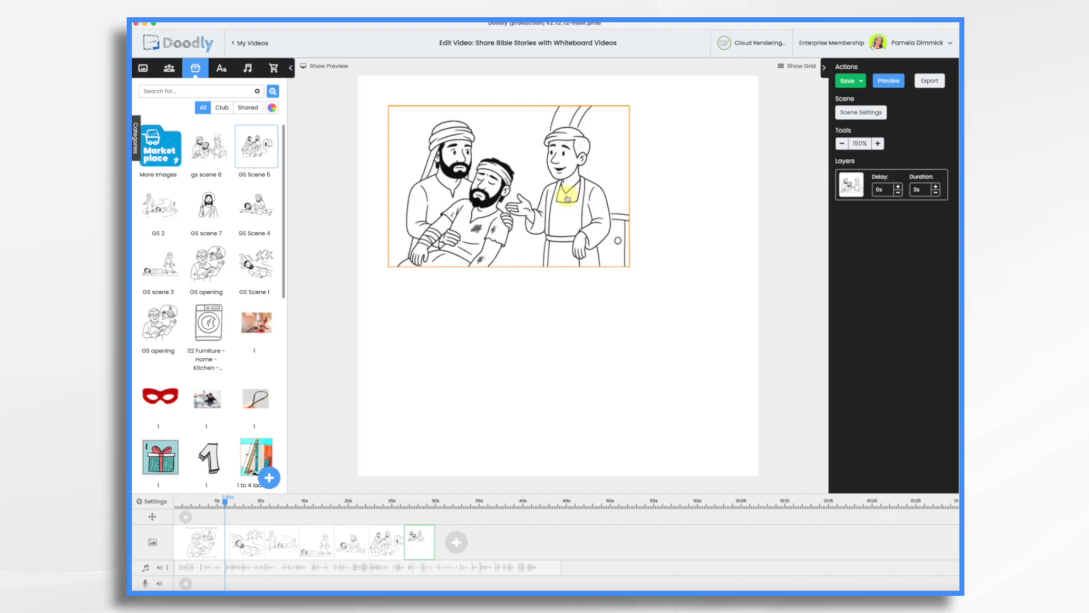
drag(222, 213, 723, 382)
click(543, 233)
drag(670, 378, 562, 308)
click(576, 165)
click(562, 188)
drag(602, 250, 658, 298)
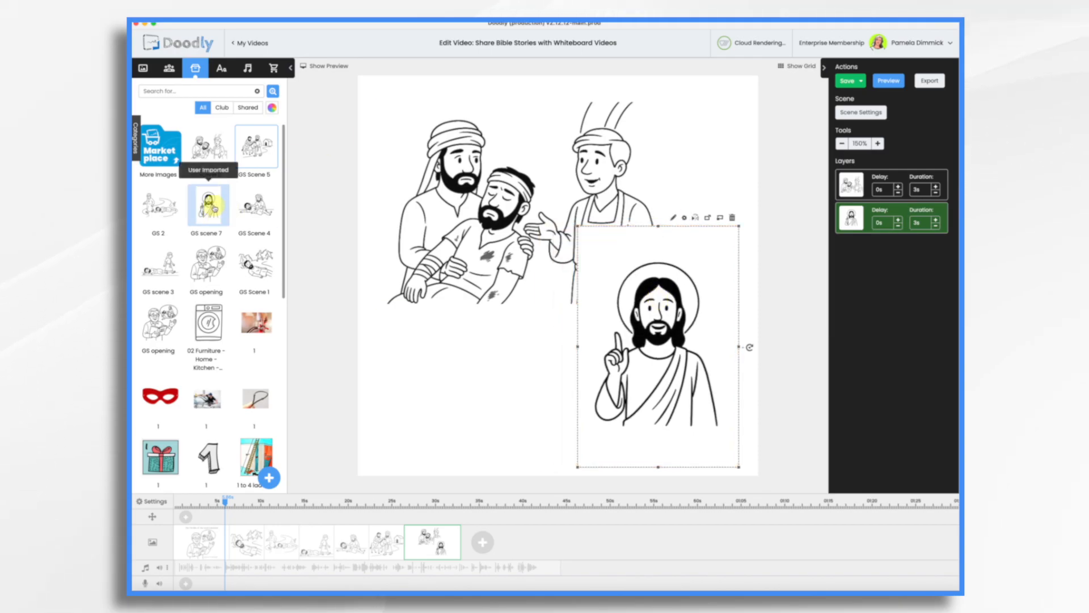
Delete the GS scene 7 image from the props library
right_click(208, 205)
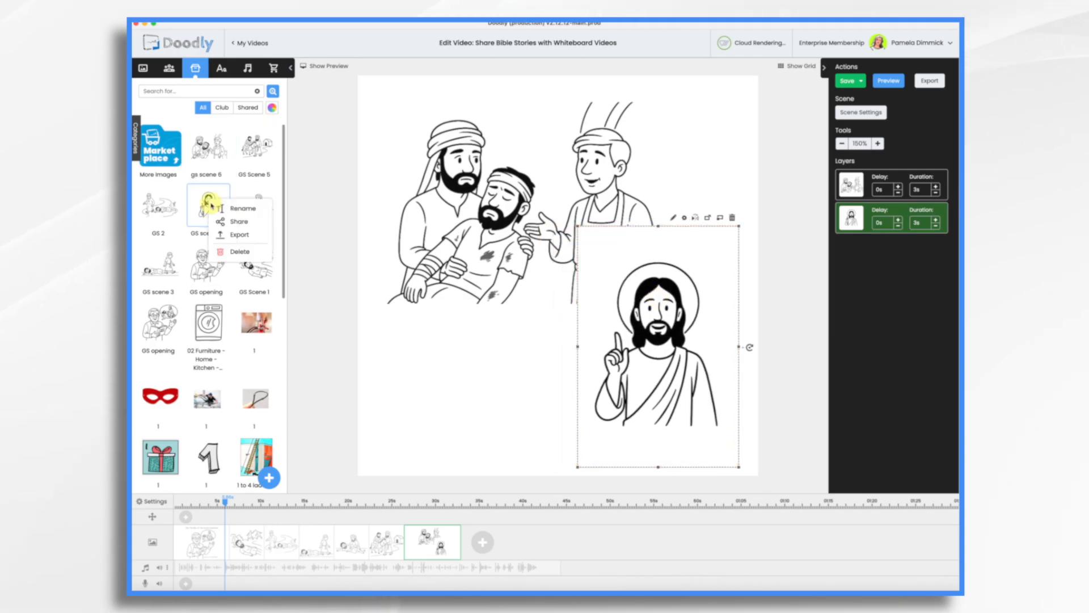
click(228, 252)
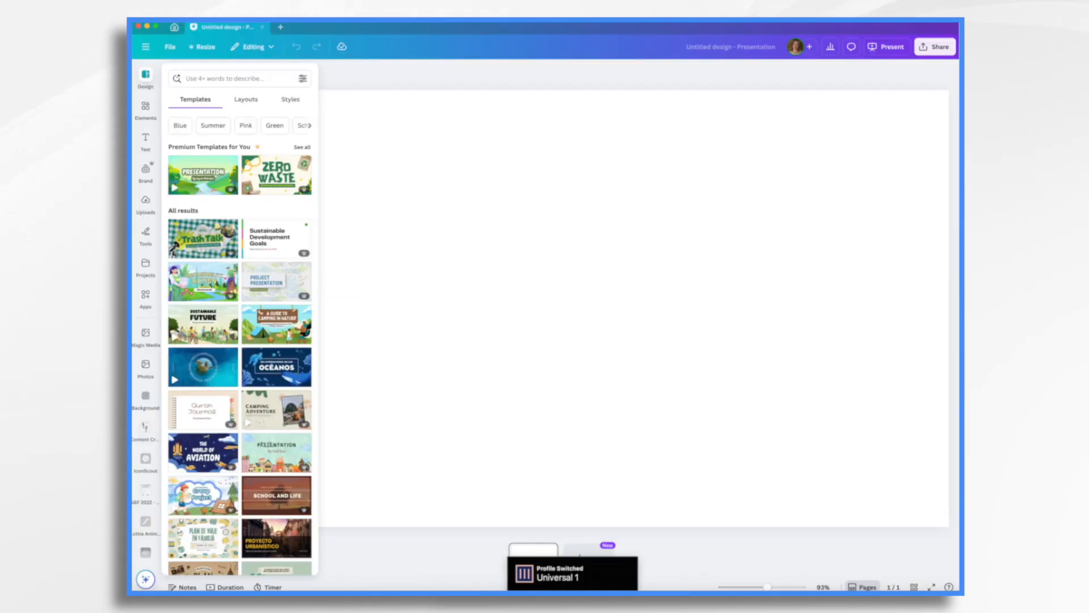
Switch to Canva and place the Jesus image on a blank presentation page, enlarging it to fill the page height
drag(958, 132, 604, 253)
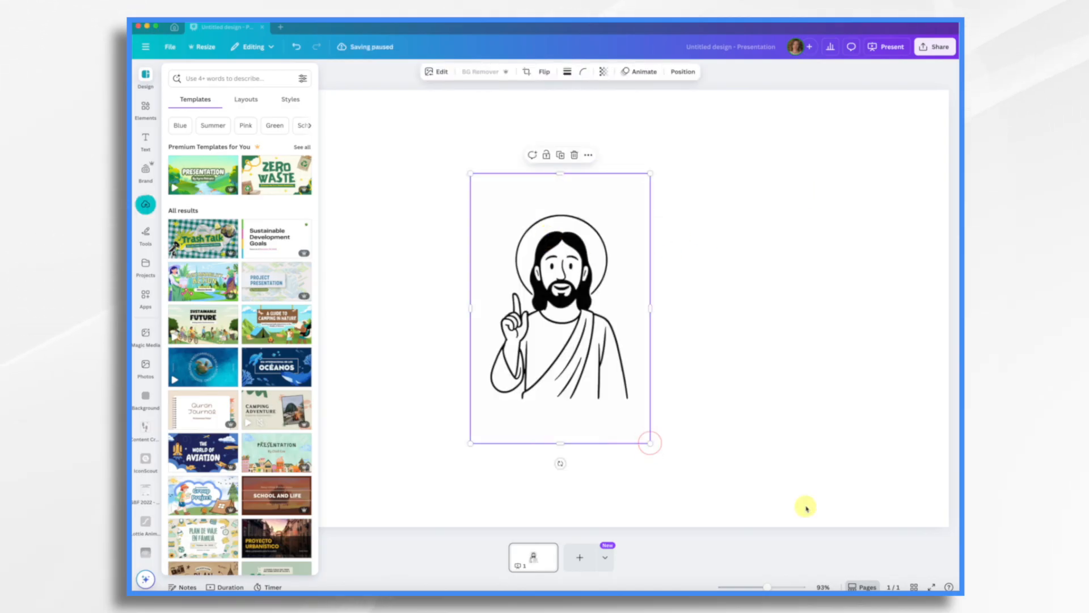
drag(650, 173, 742, 96)
drag(555, 247, 473, 420)
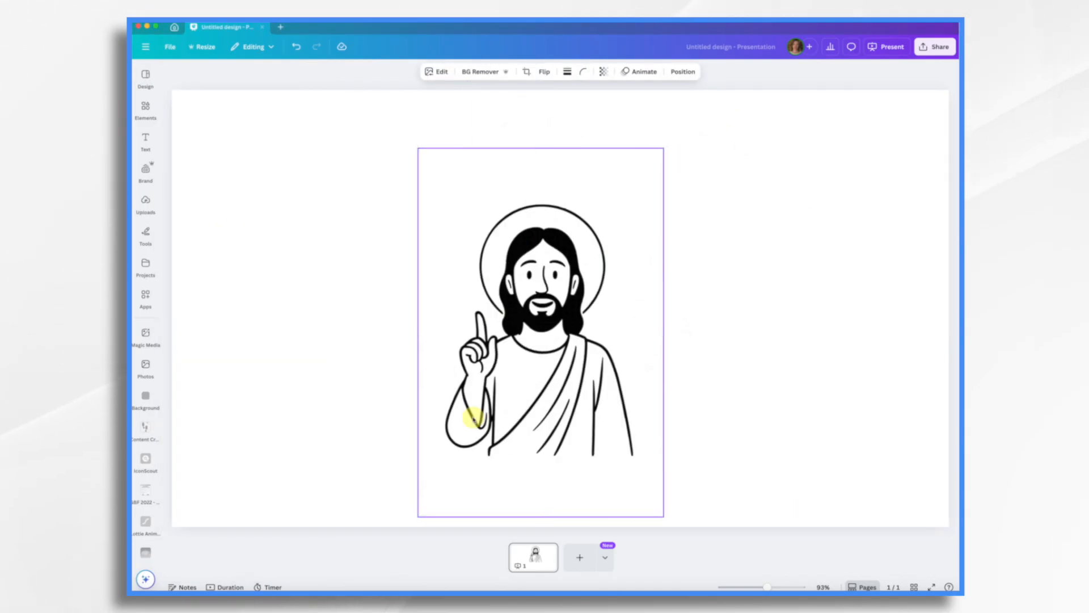
drag(664, 148, 749, 70)
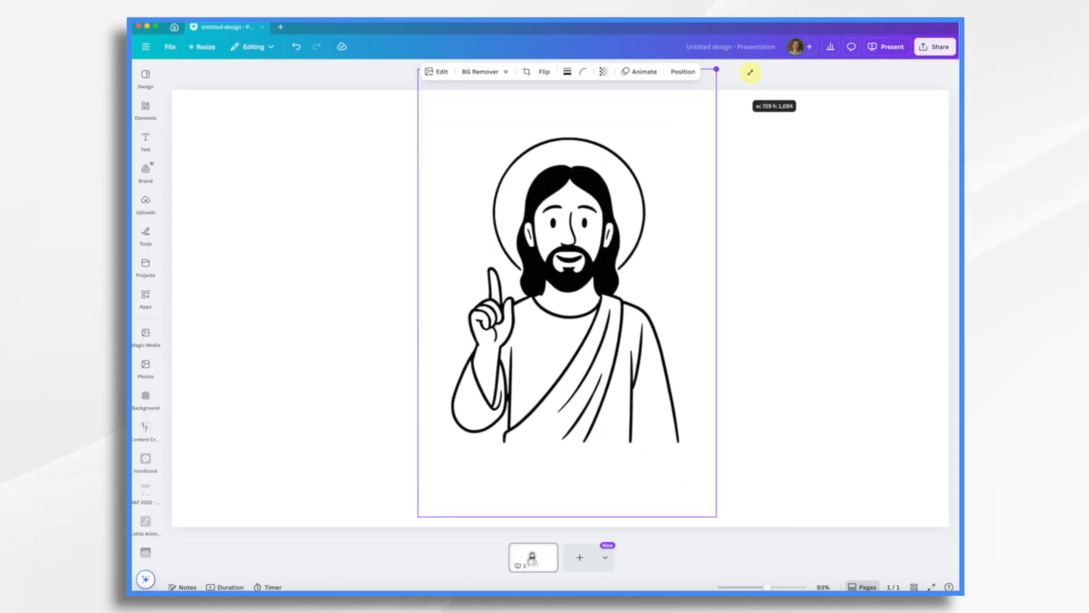
Remove the image's background with BG Remover and download it as a PNG with transparent background
click(484, 72)
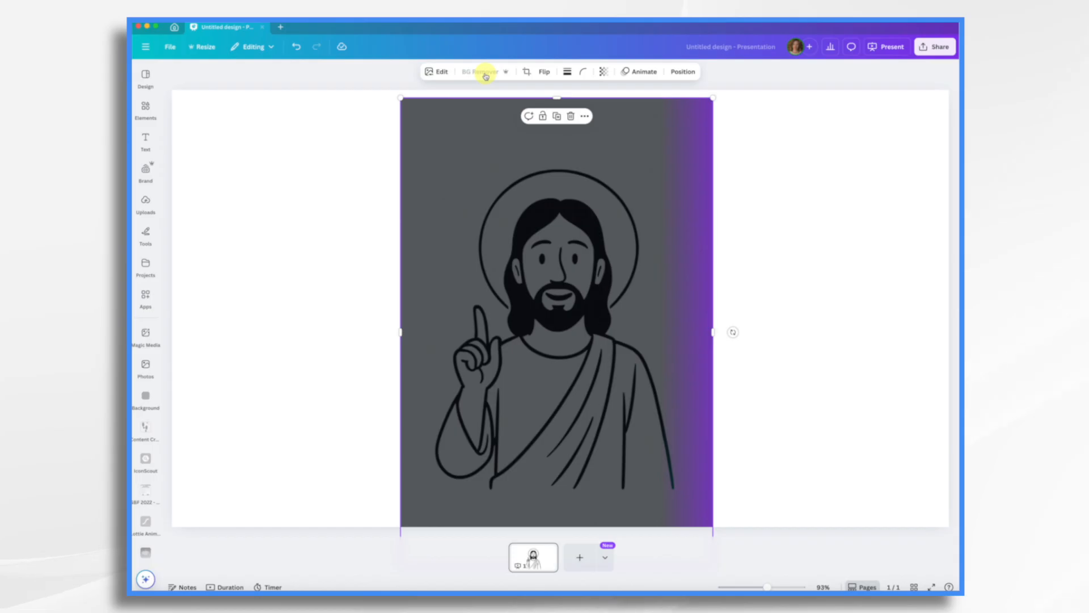
click(935, 48)
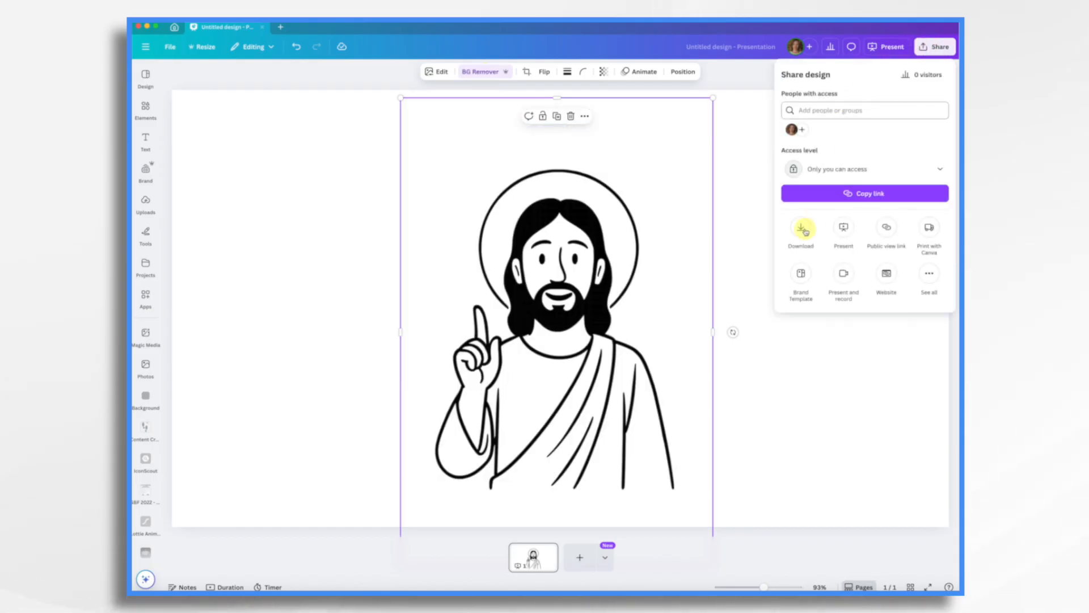
click(803, 229)
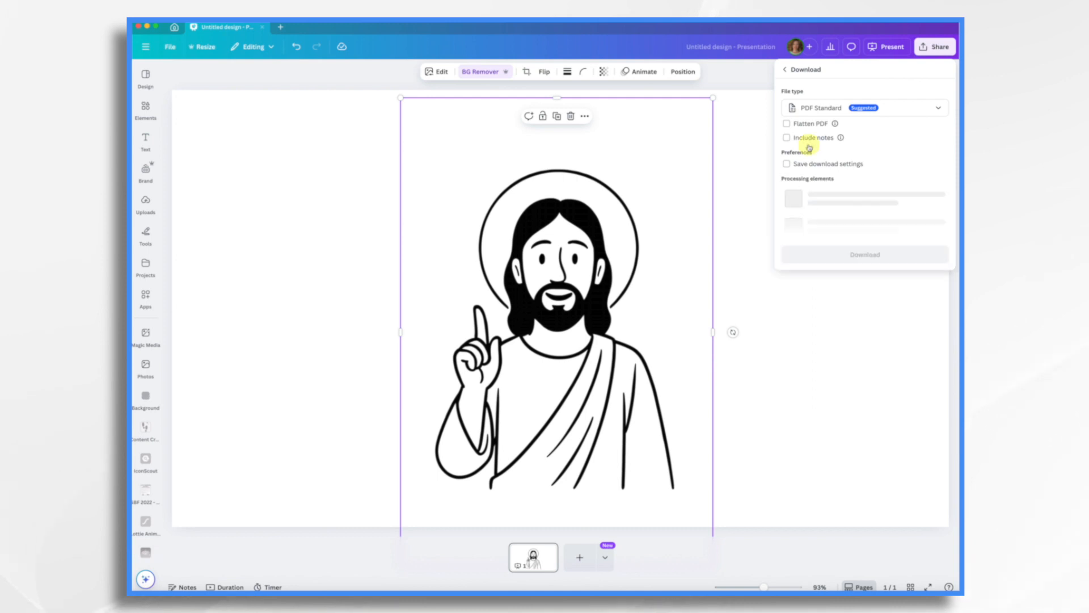
click(819, 113)
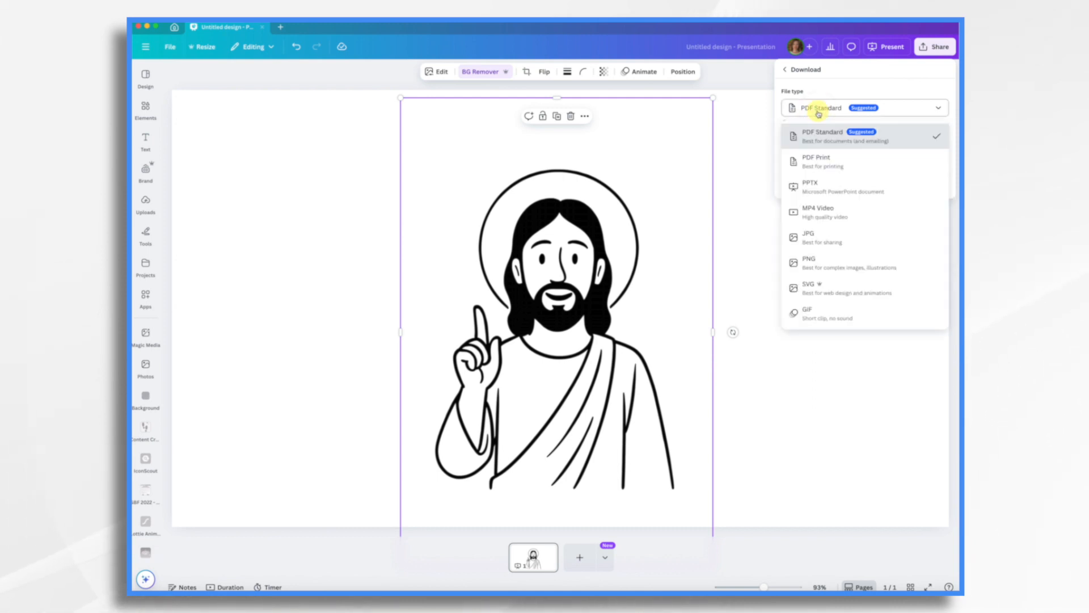
click(807, 264)
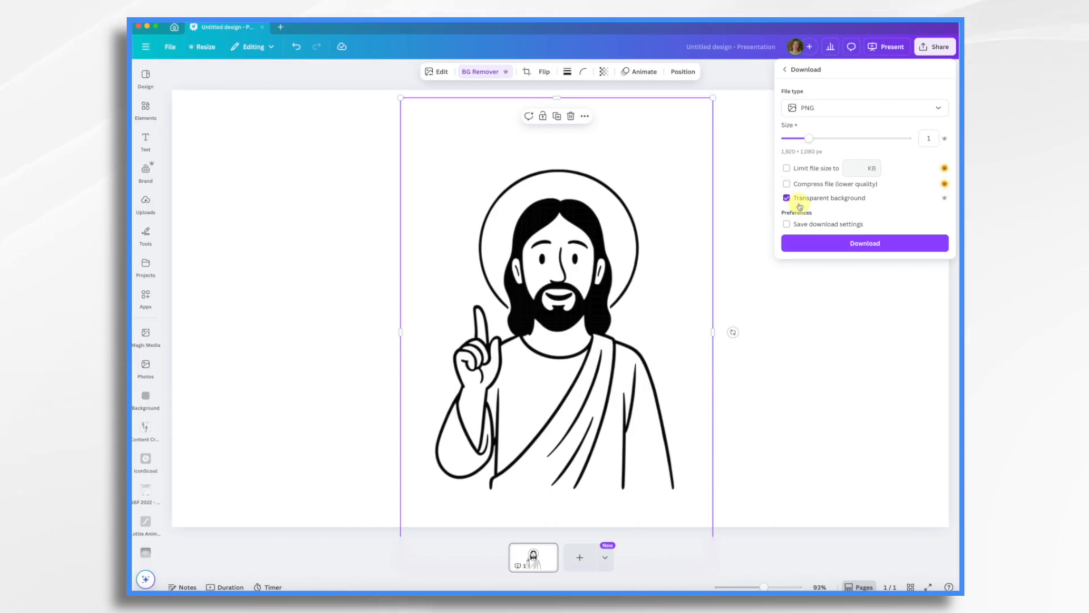
click(829, 249)
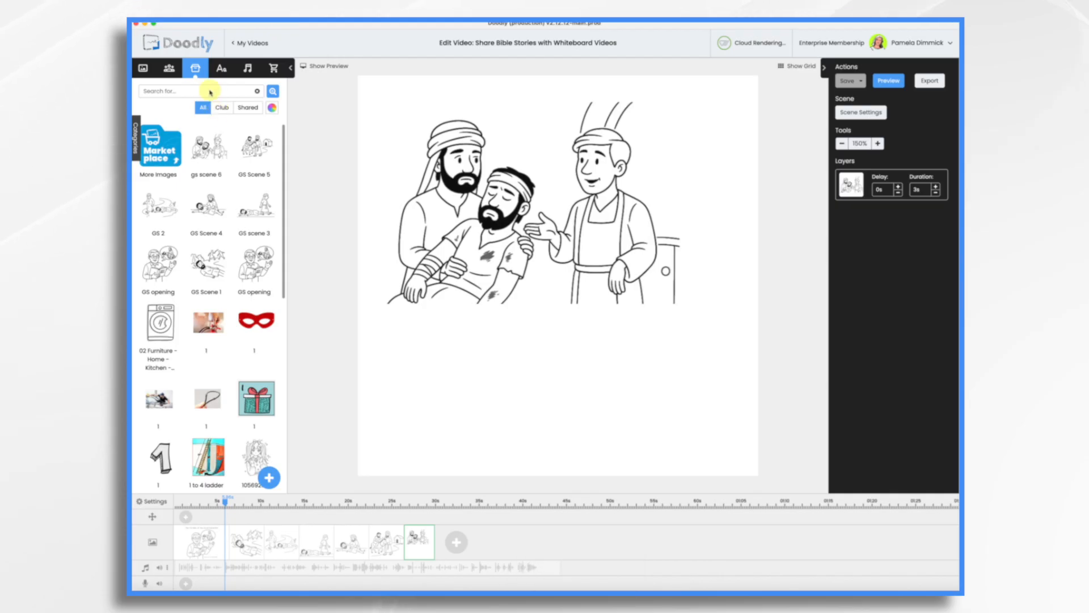
Return to Doodly and upload GS 7 transparent.png as a new prop titled GS 7 transparent
click(269, 478)
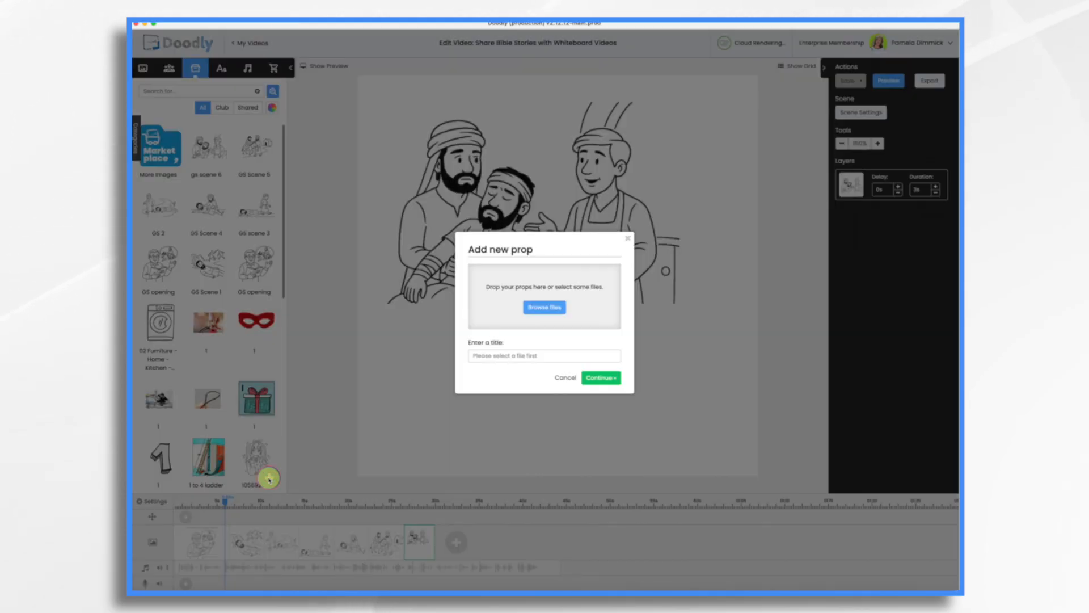
drag(758, 195, 550, 297)
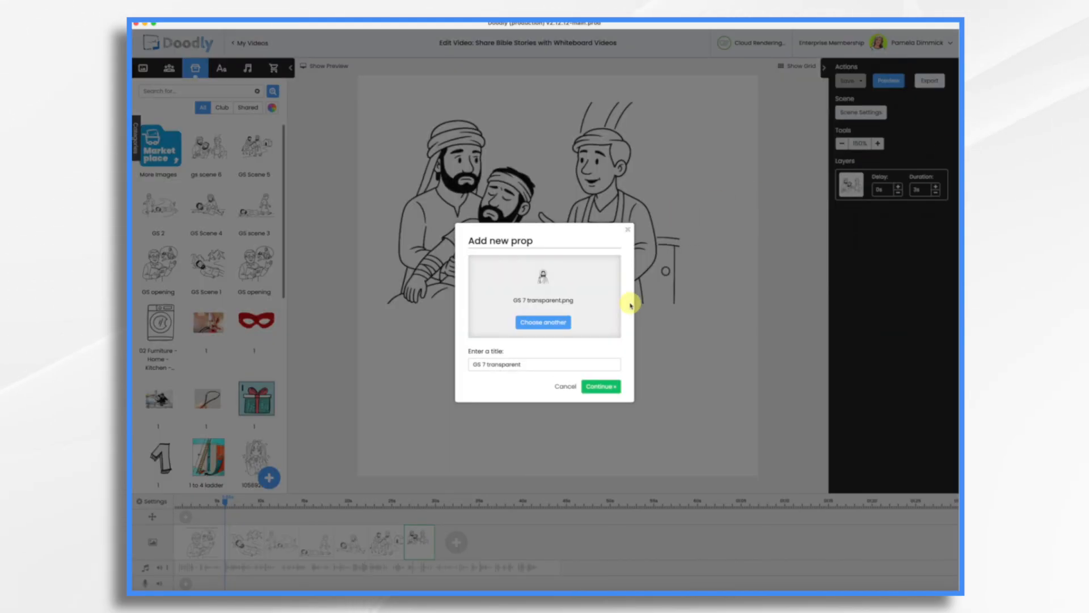
click(595, 379)
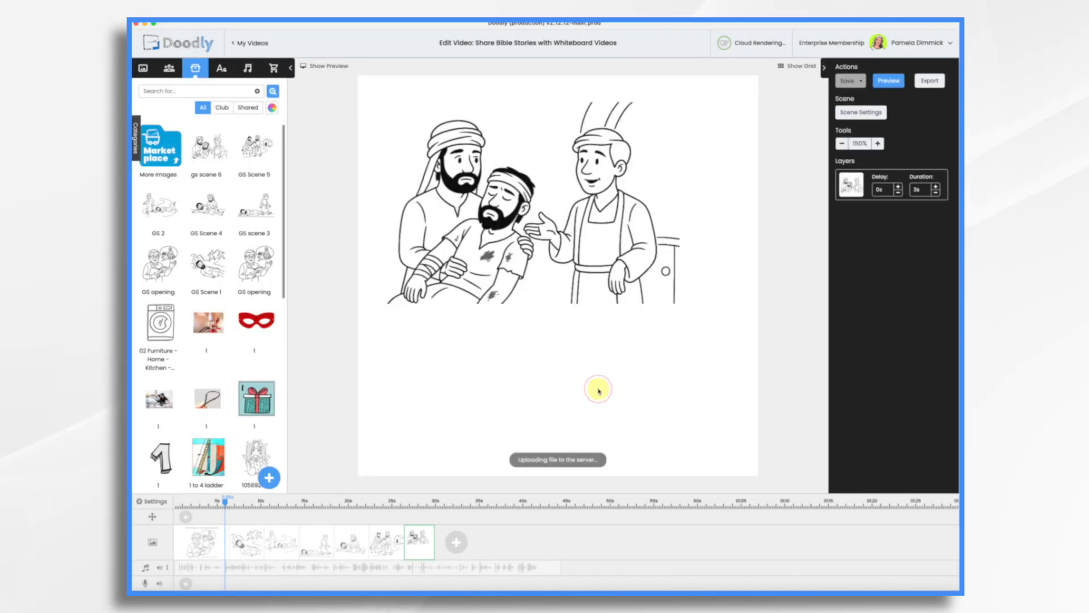
Place the GS 7 transparent image large in the last scene's lower right corner and move the scene image to the top-left
drag(595, 386, 679, 371)
drag(689, 328, 613, 332)
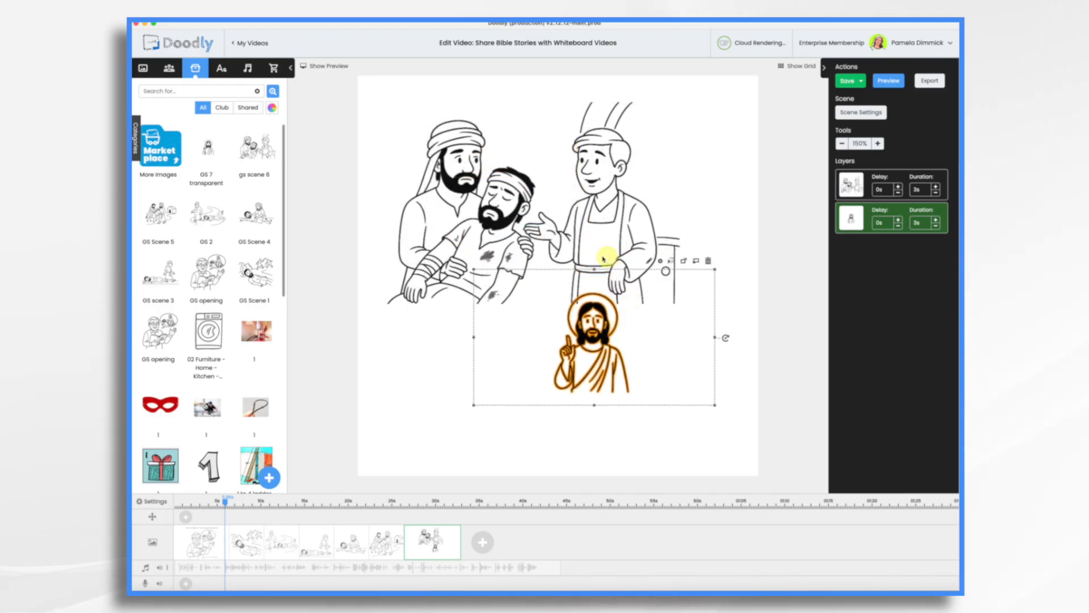
drag(595, 270, 618, 88)
drag(585, 308, 700, 397)
click(444, 144)
drag(445, 145, 421, 119)
drag(699, 398, 685, 393)
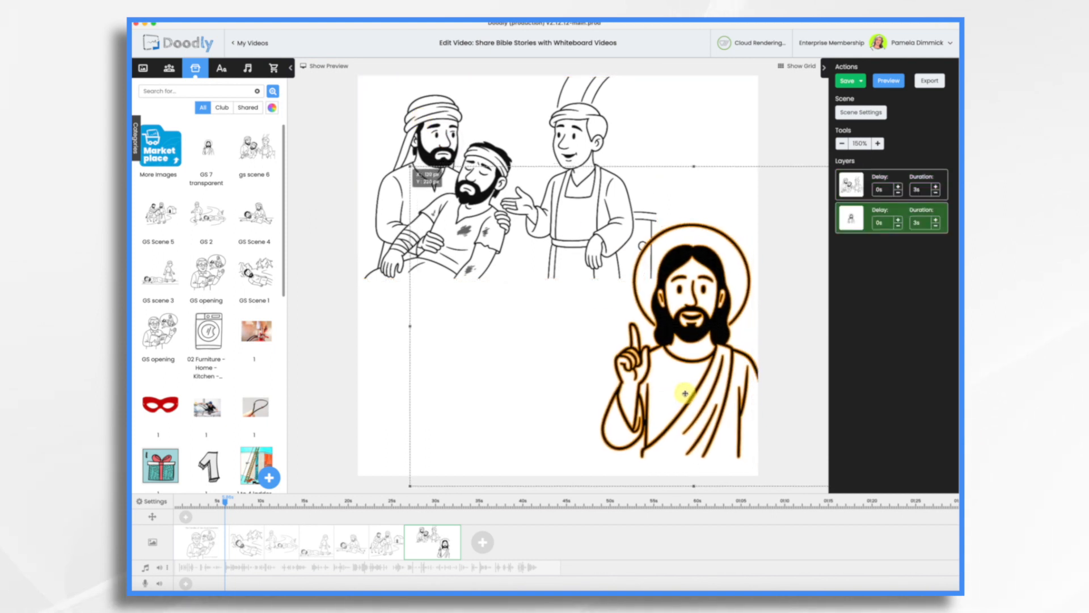
click(365, 367)
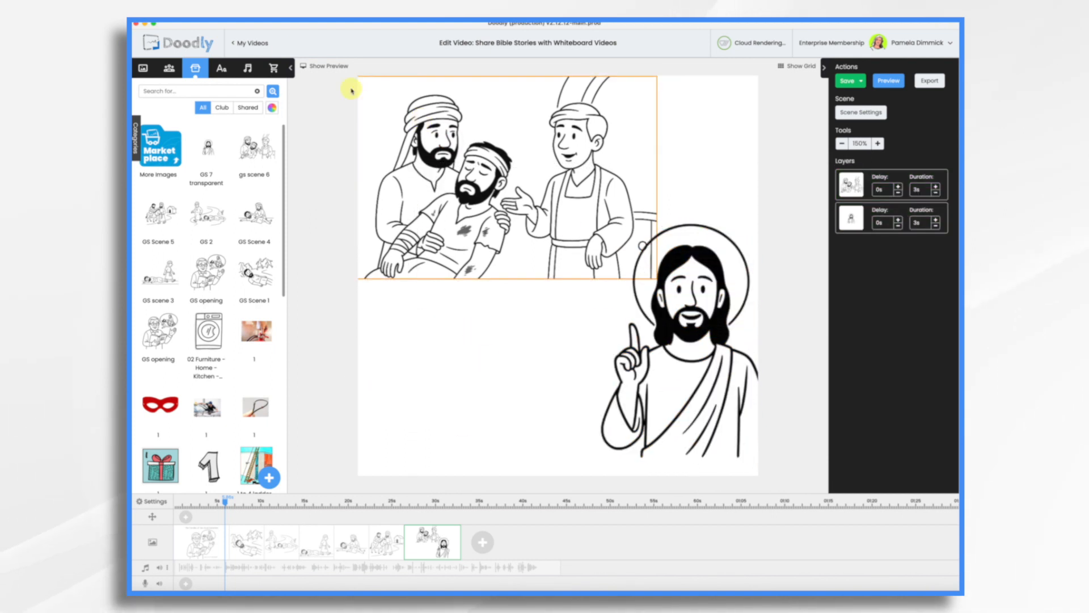
Add the text 'Go and do likewise. . .' to the last scene and step through the earlier scenes
click(222, 67)
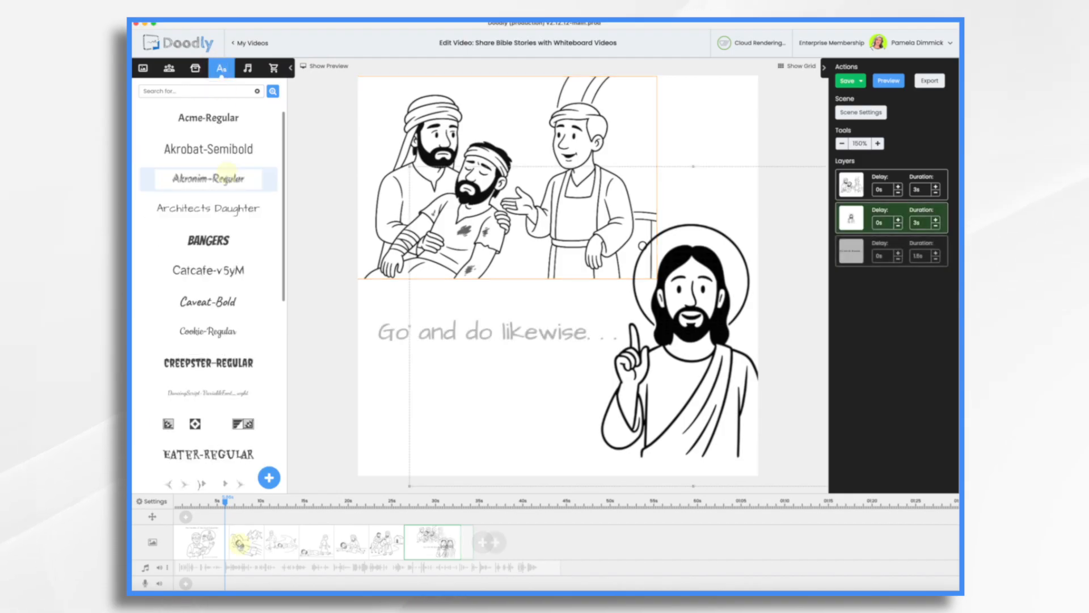
click(240, 543)
click(287, 541)
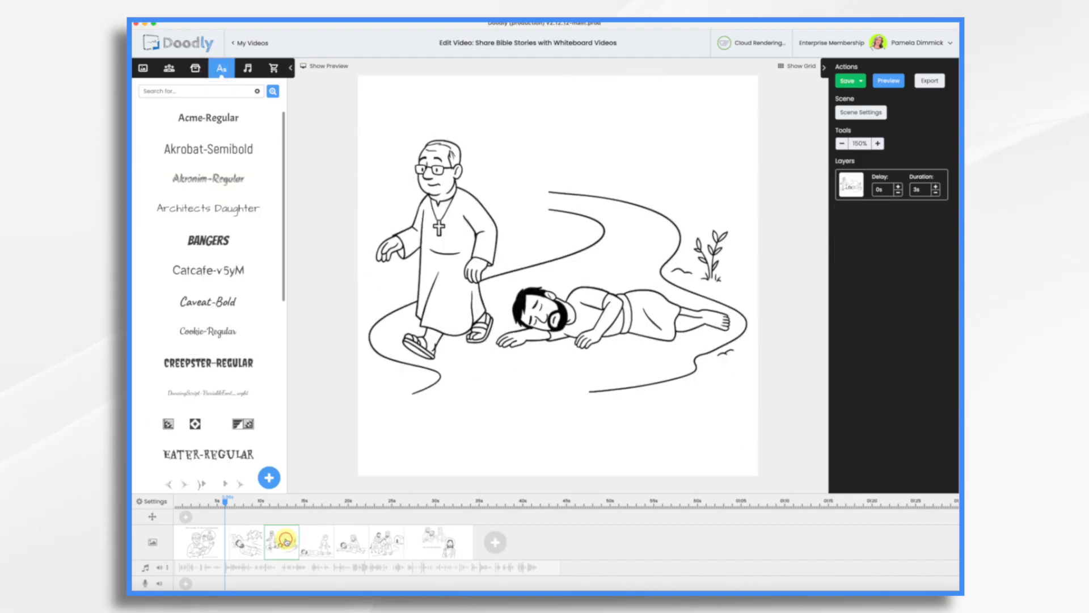
click(319, 542)
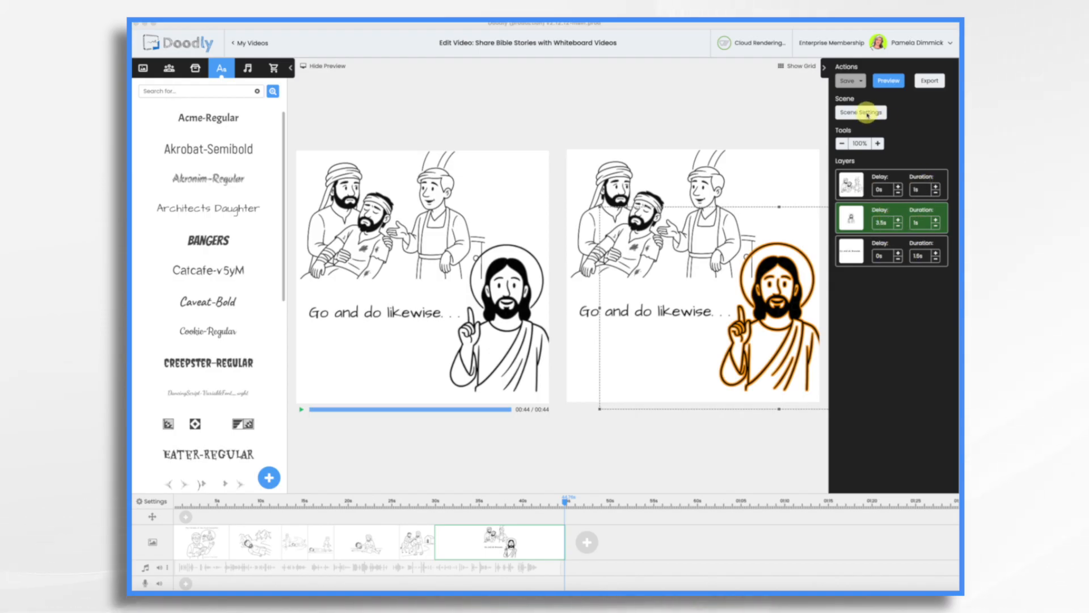
click(867, 114)
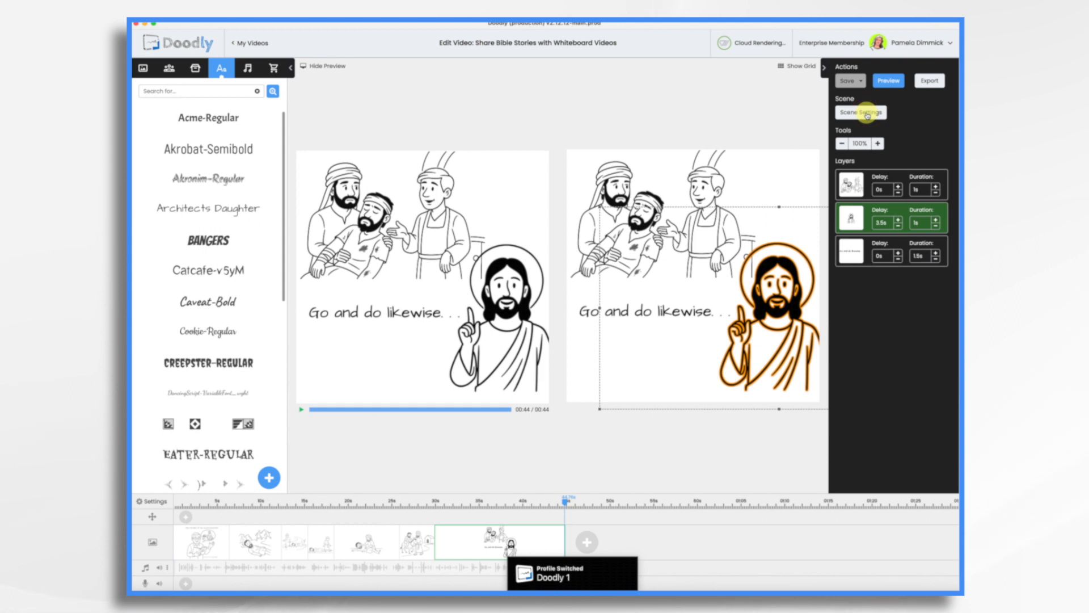
click(867, 113)
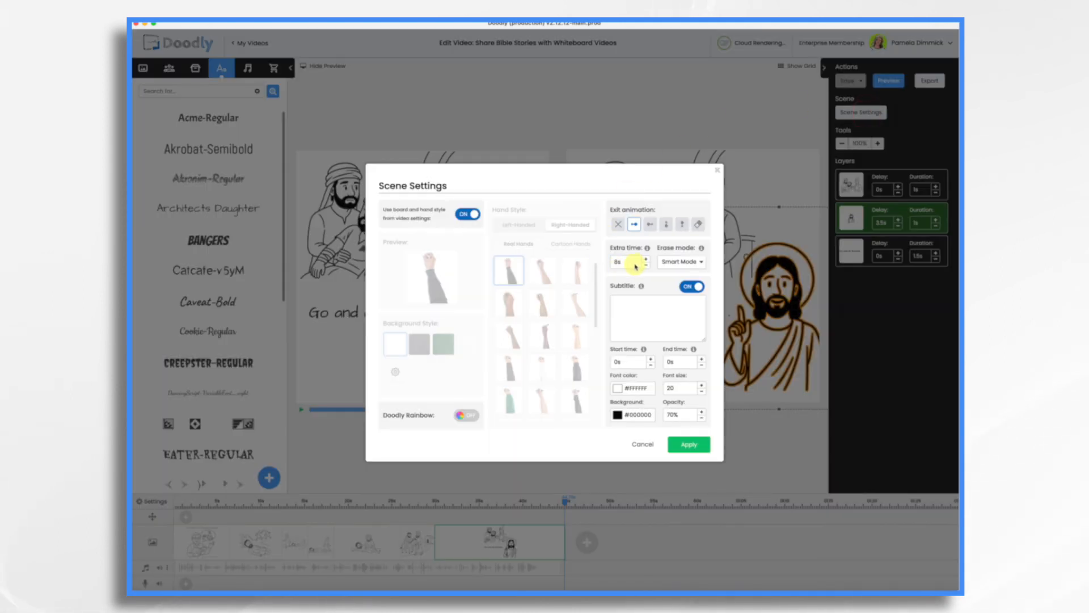
click(645, 448)
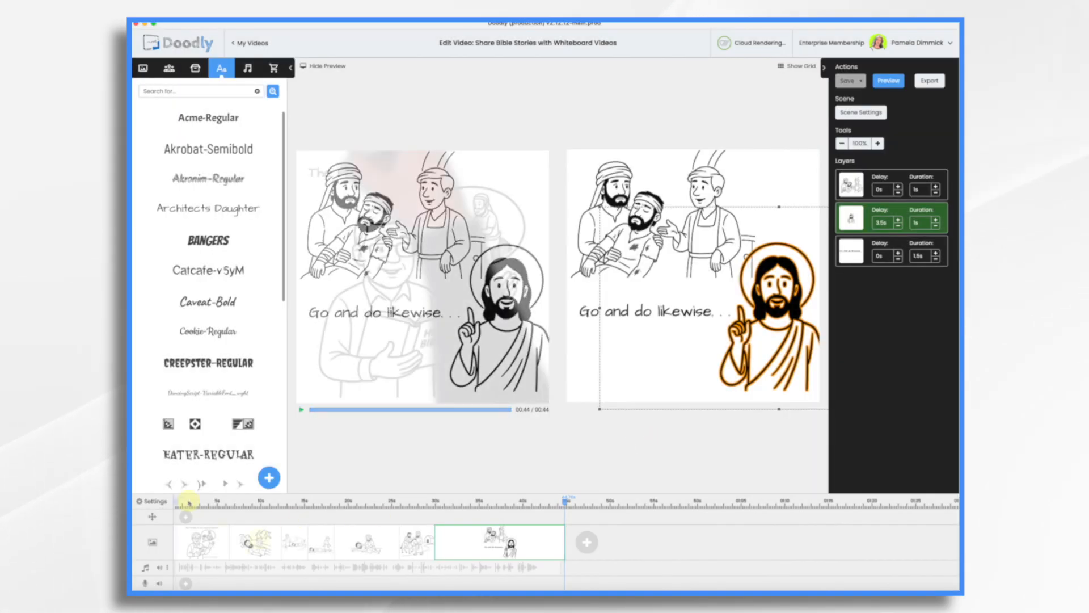
Open the second scene's image in the asset editor, trace custom reveal paths over the whole drawing with a wider path size, and save
click(256, 544)
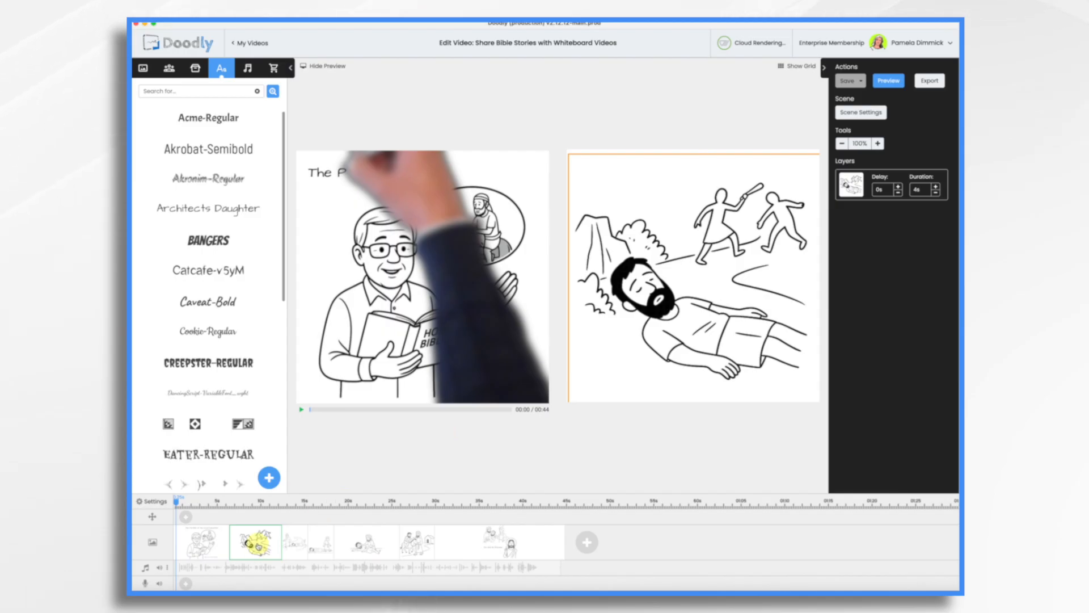
click(332, 65)
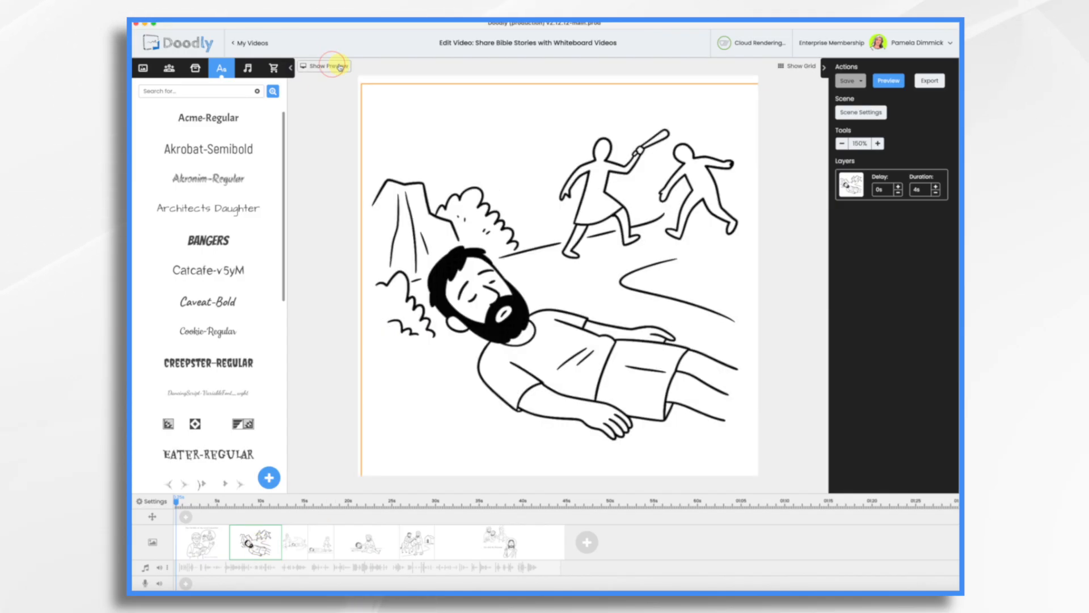
click(597, 195)
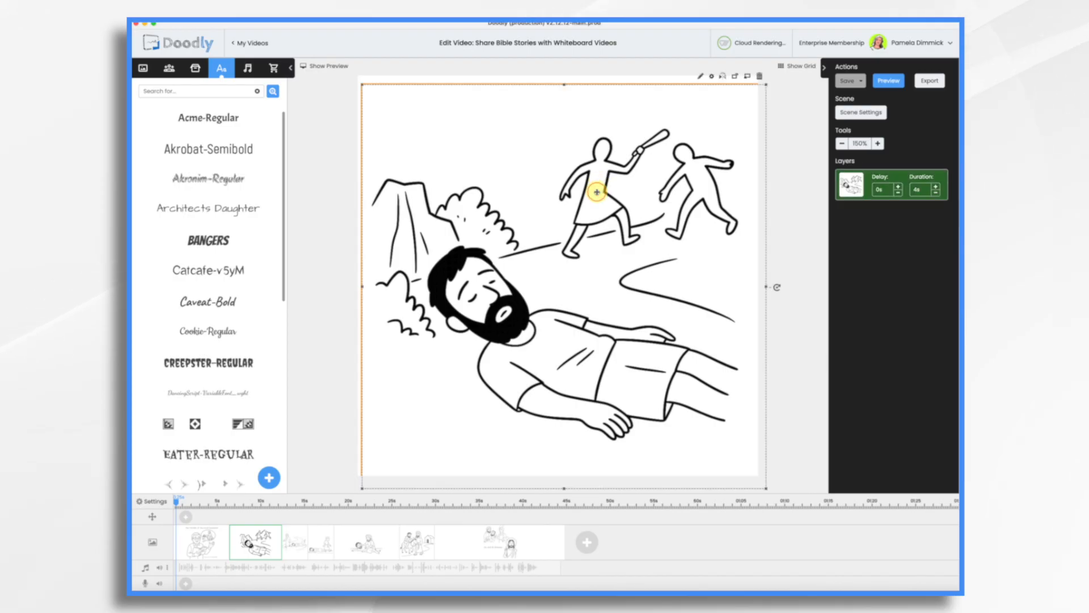
click(702, 77)
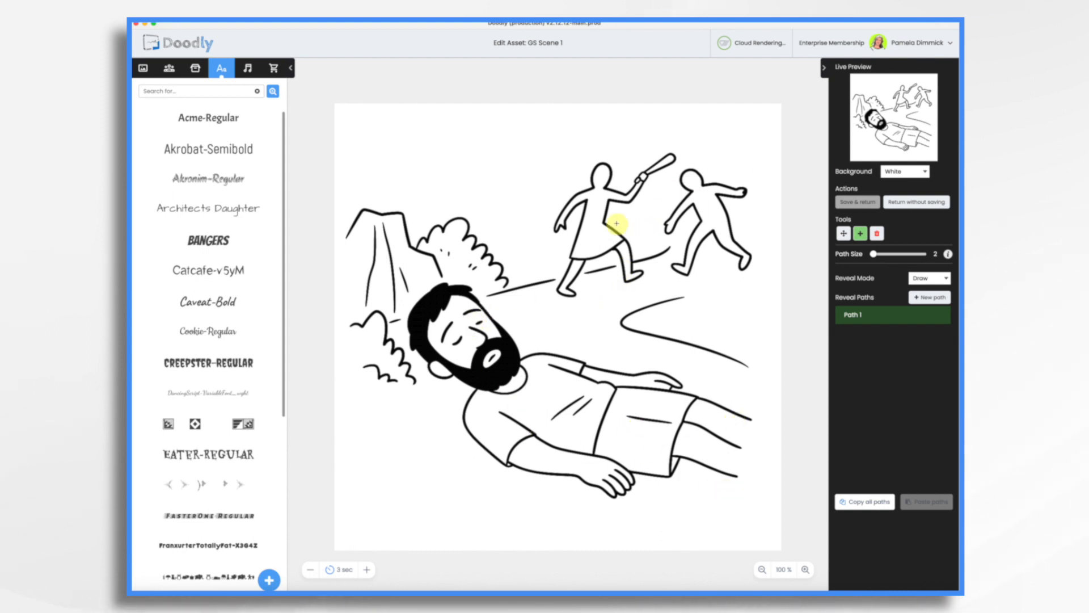
click(594, 188)
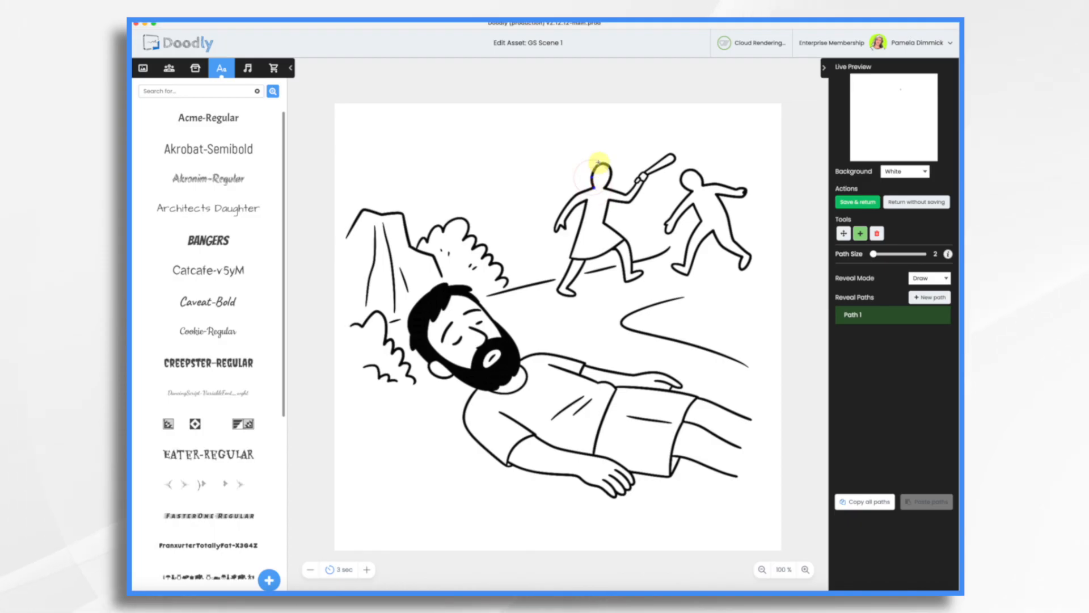
drag(600, 162, 610, 175)
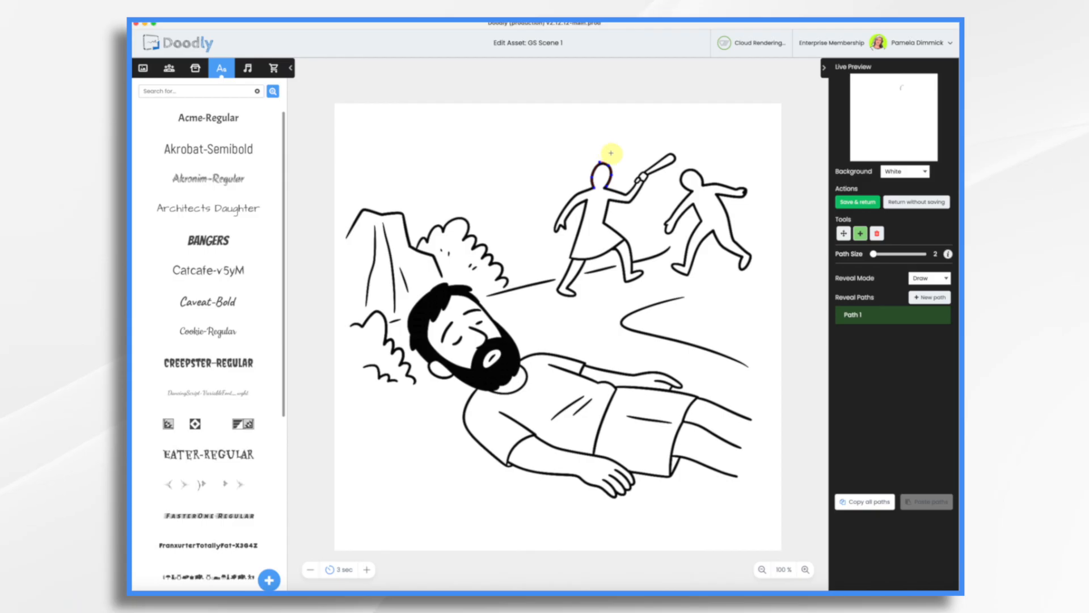
drag(874, 255, 878, 255)
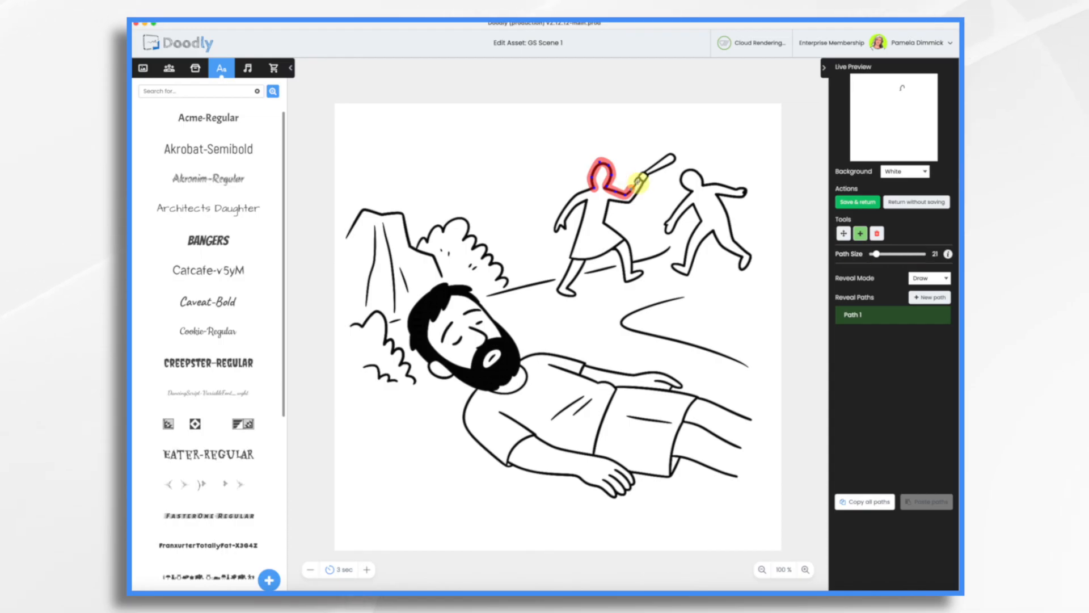
drag(637, 183, 675, 157)
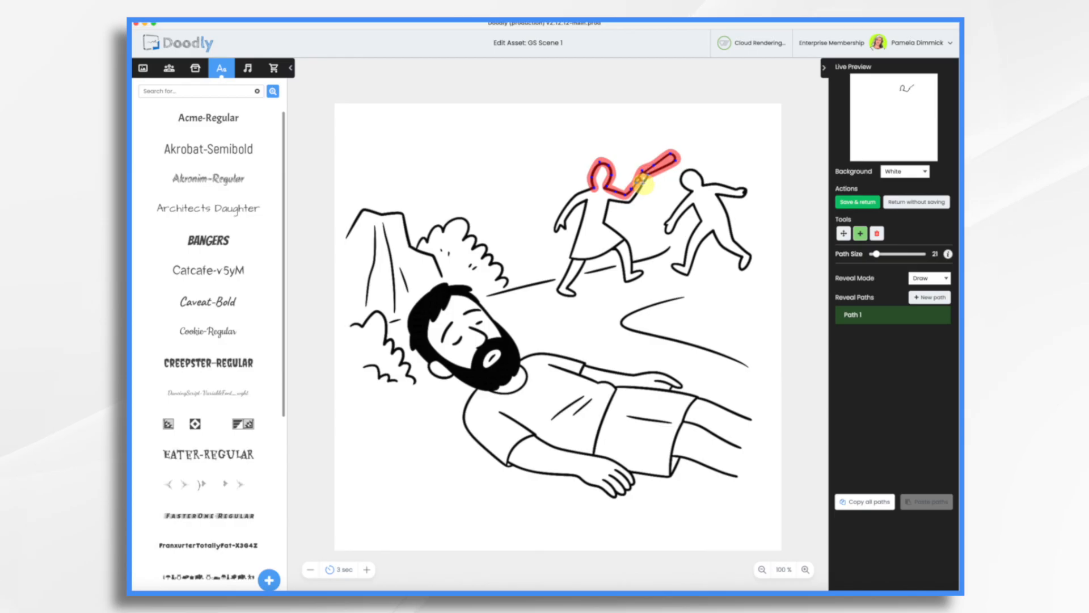
mouse_move(610, 201)
mouse_down()
mouse_move(640, 272)
mouse_move(624, 281)
mouse_move(578, 192)
mouse_move(623, 244)
mouse_move(588, 258)
mouse_move(568, 294)
mouse_move(585, 203)
mouse_move(561, 226)
mouse_up()
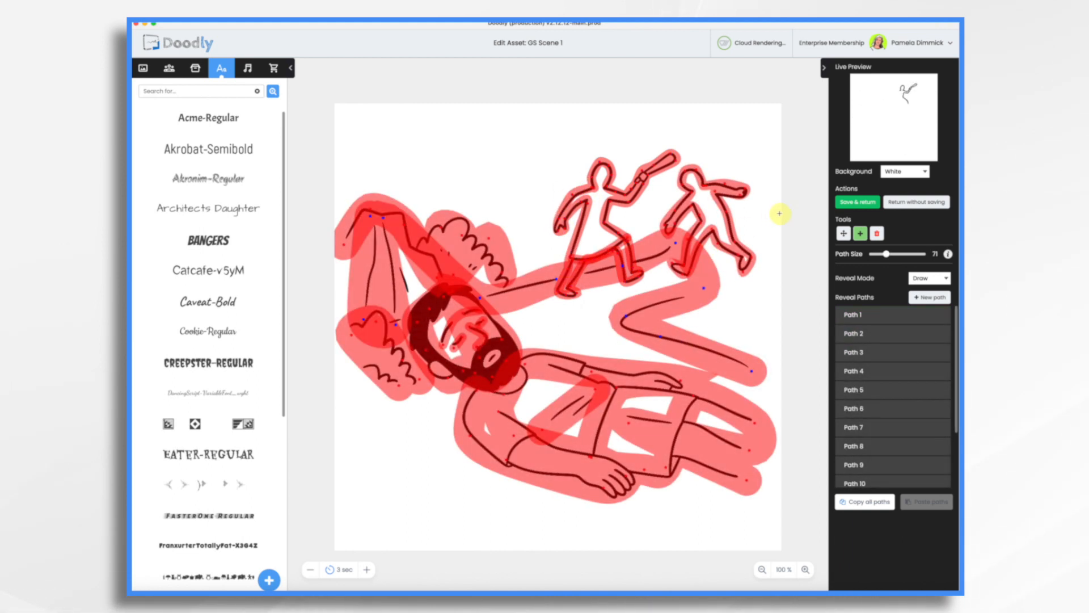
click(867, 203)
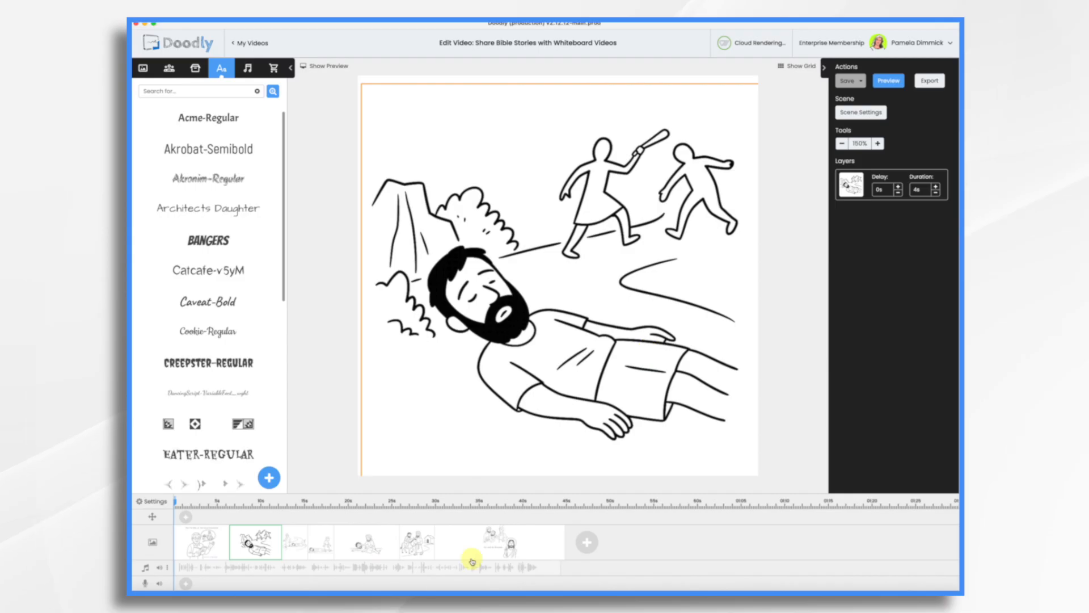
Preview the second scene's drawing animation
right_click(264, 539)
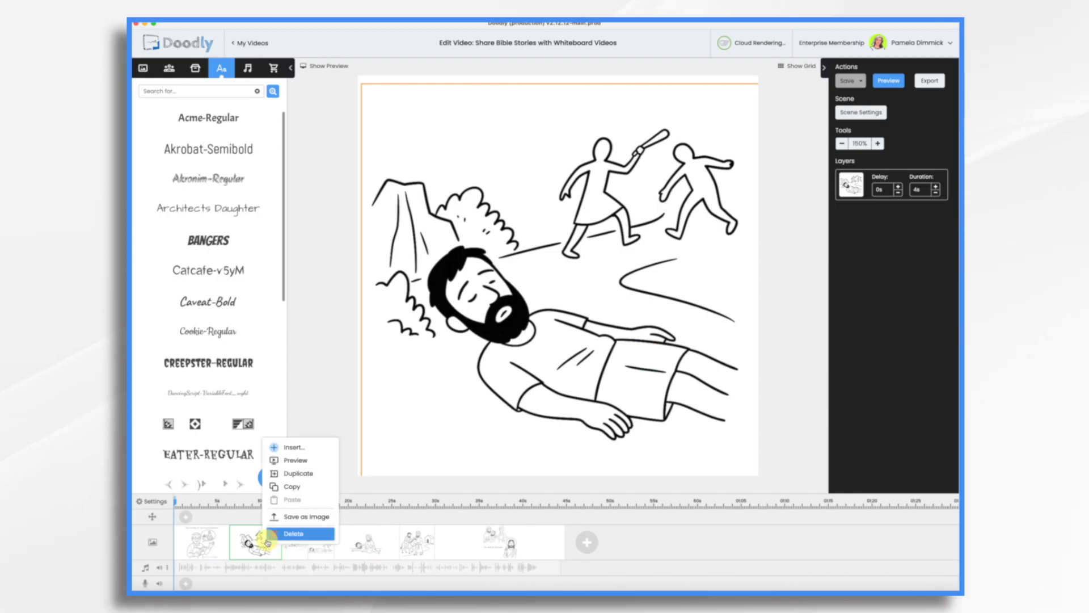
click(282, 461)
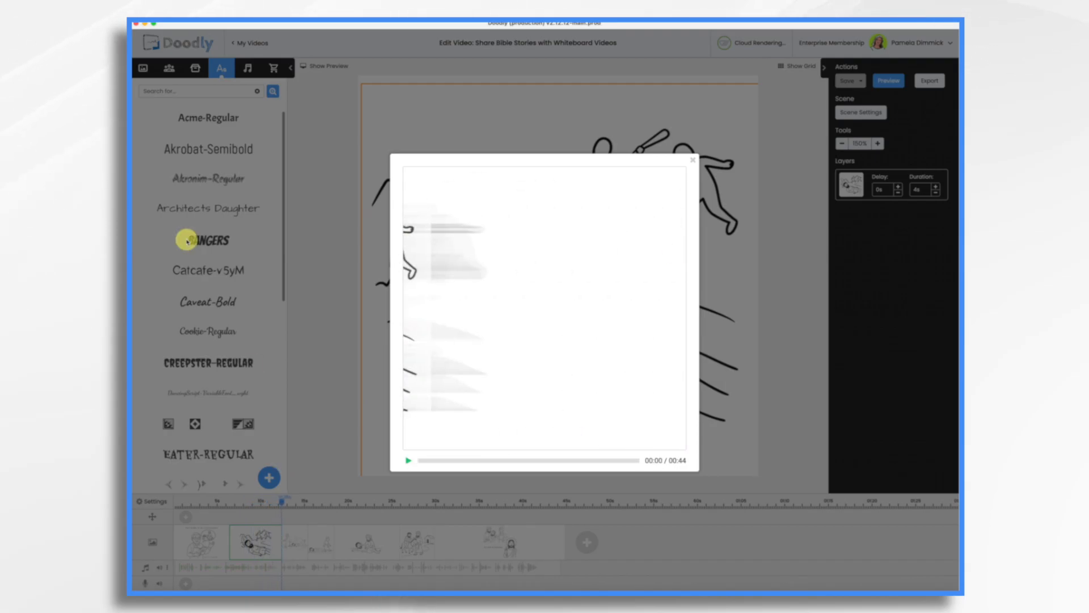
click(693, 161)
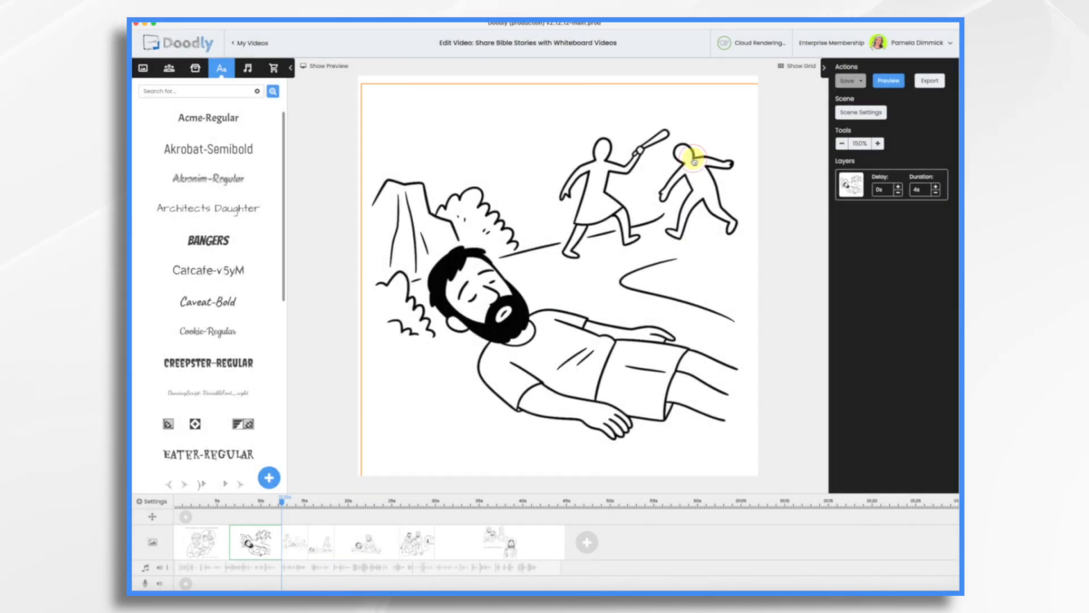
Open the third scene's image in the asset editor, set its reveal mode to Fade, and save
click(293, 545)
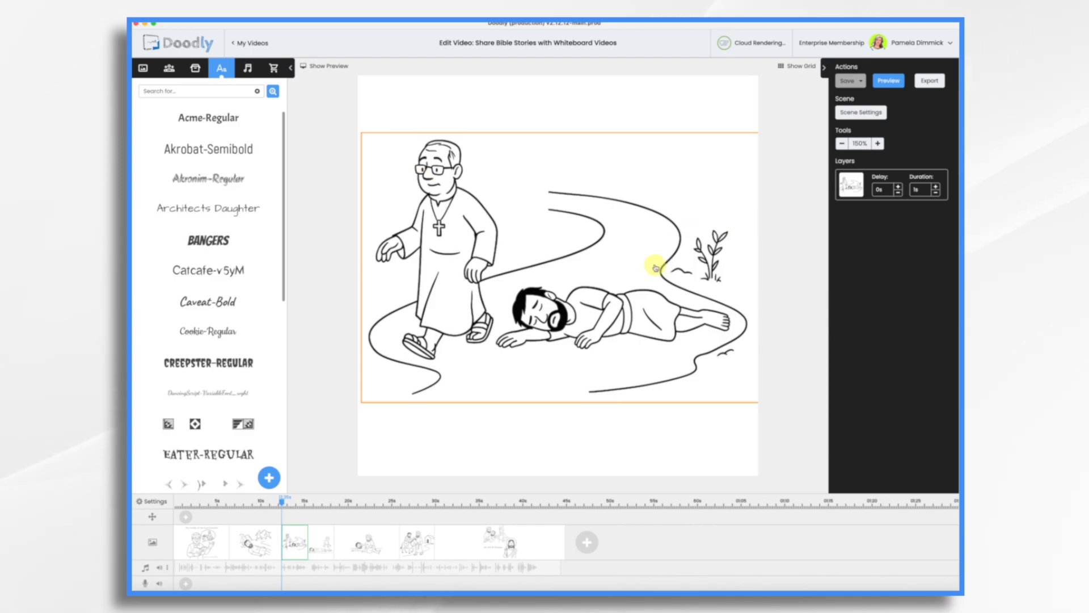
click(711, 185)
click(701, 125)
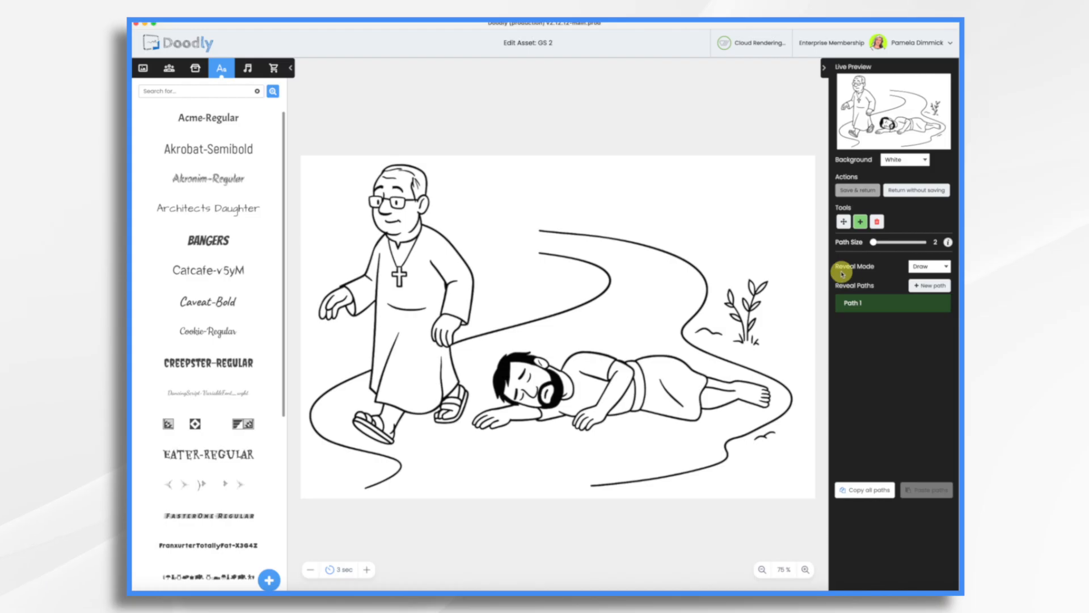
click(931, 267)
click(917, 281)
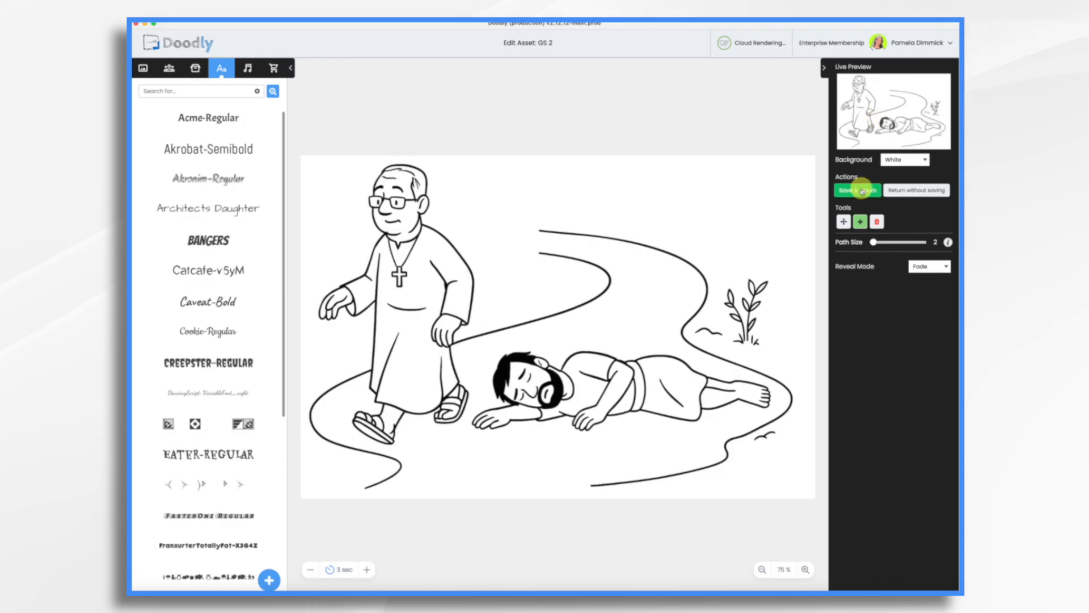
click(862, 191)
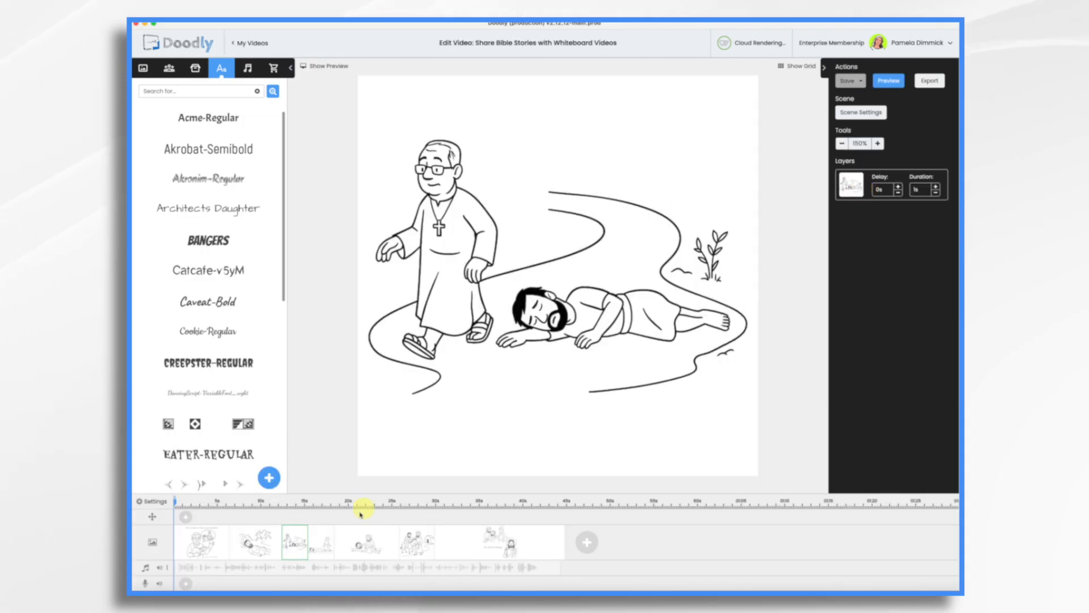
Step through the fourth and final scenes on the timeline
click(323, 547)
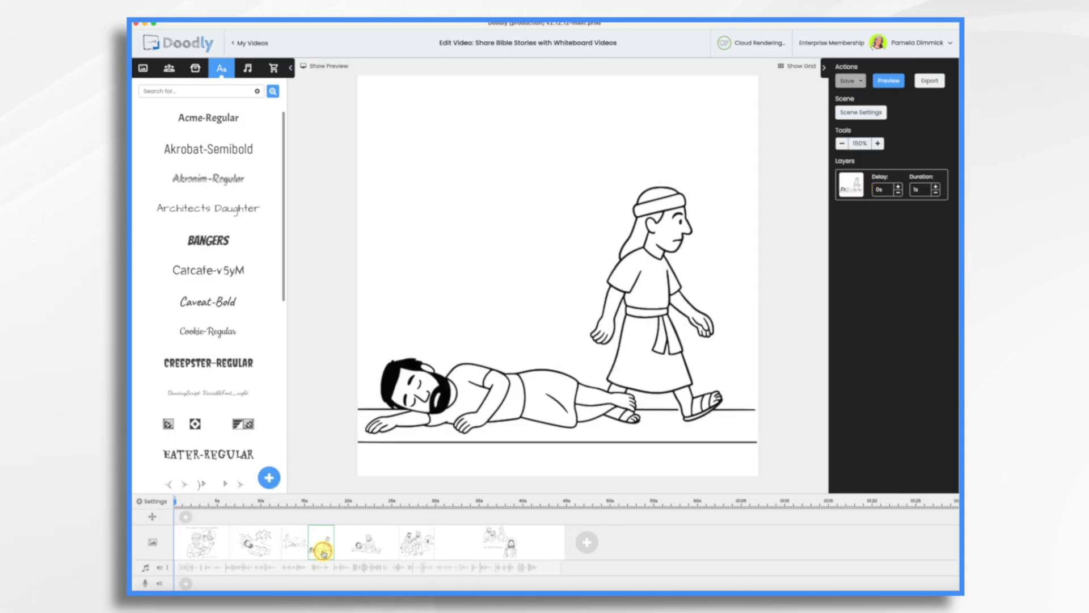
click(578, 351)
click(536, 556)
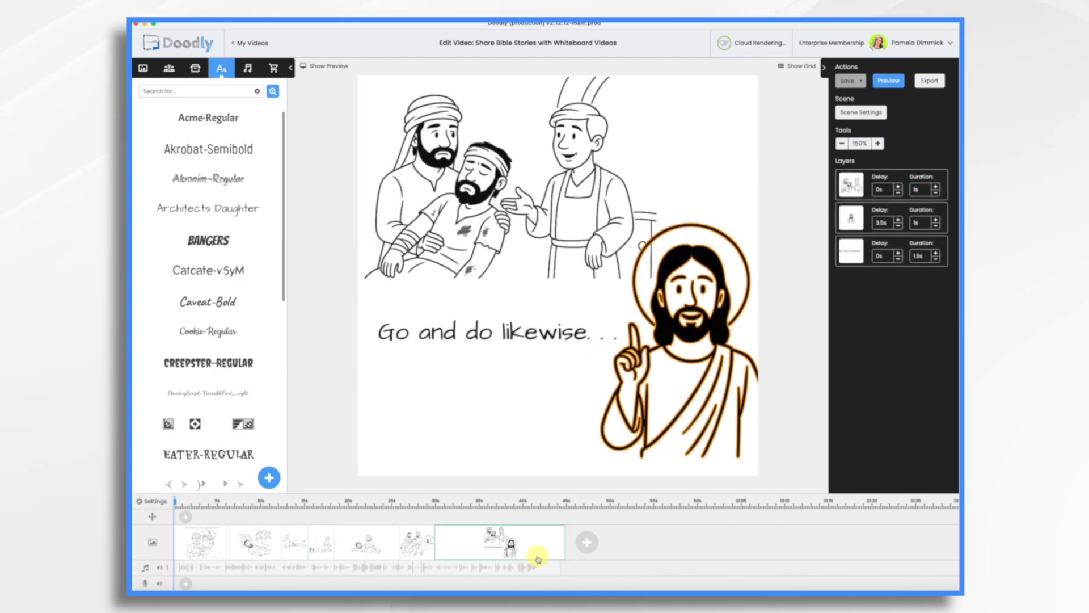